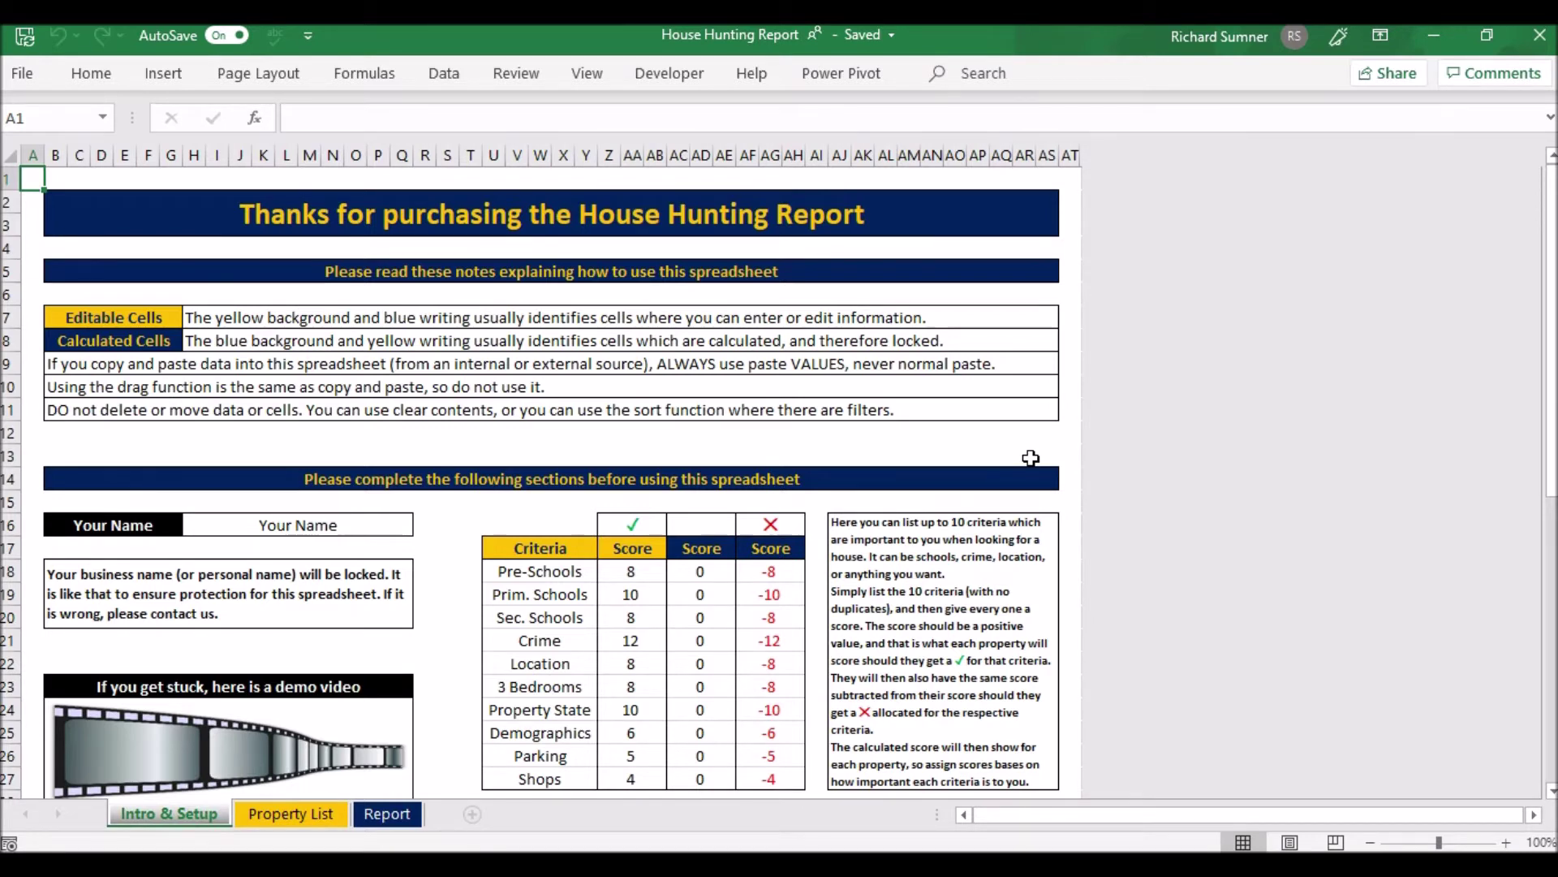
Review the criteria and scores on the Intro & Setup sheet and compare them with the criteria columns on the Property List sheet
scroll(820, 457, "down", 2)
scroll(820, 457, "up", 3)
left_click(313, 818)
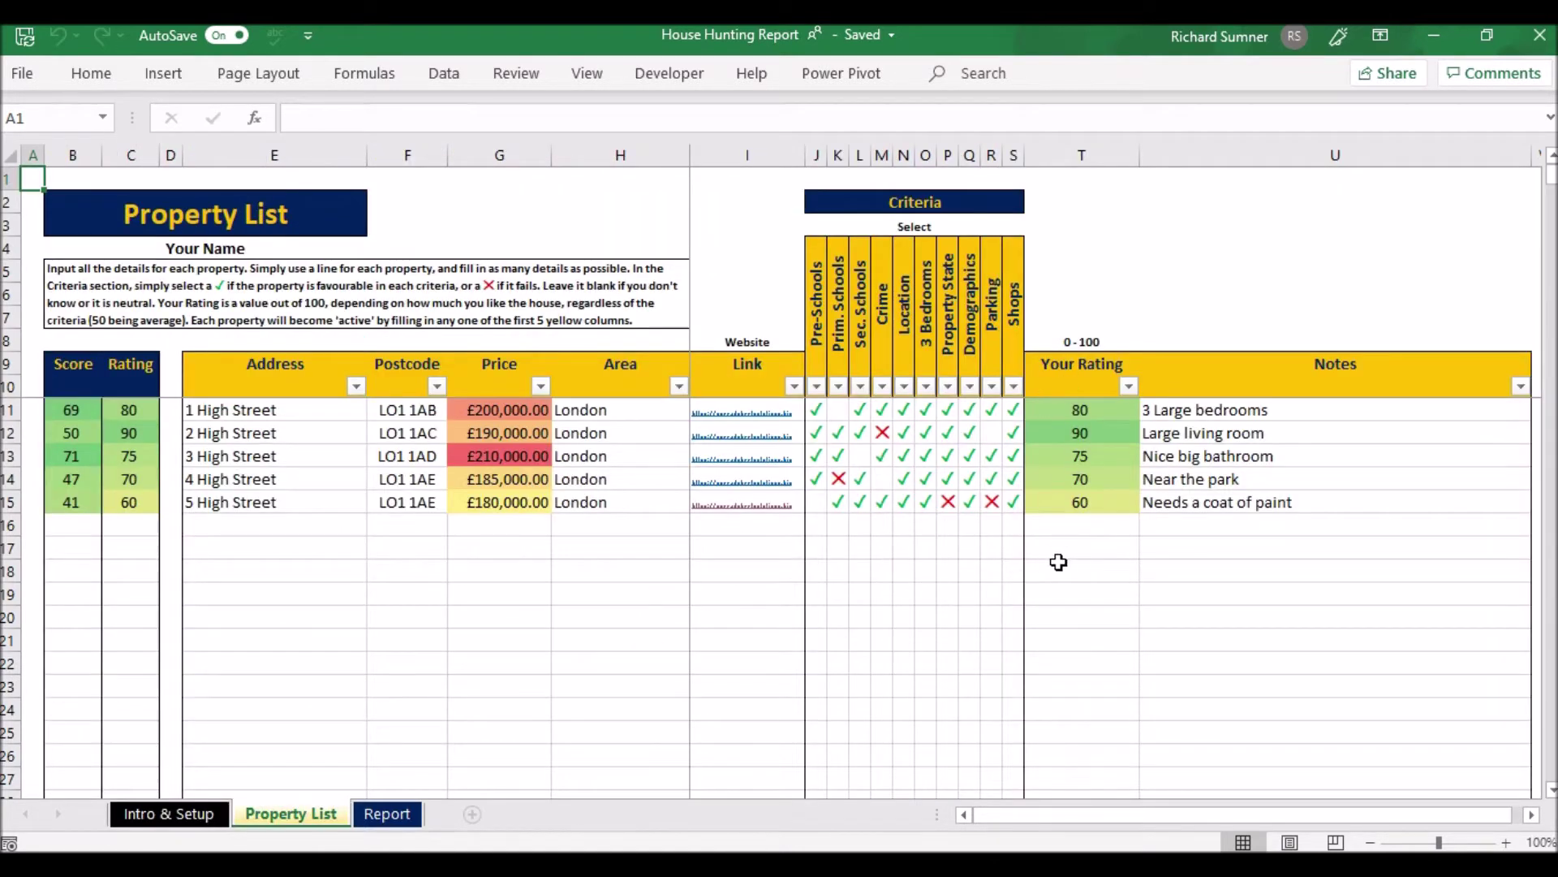
left_click(186, 822)
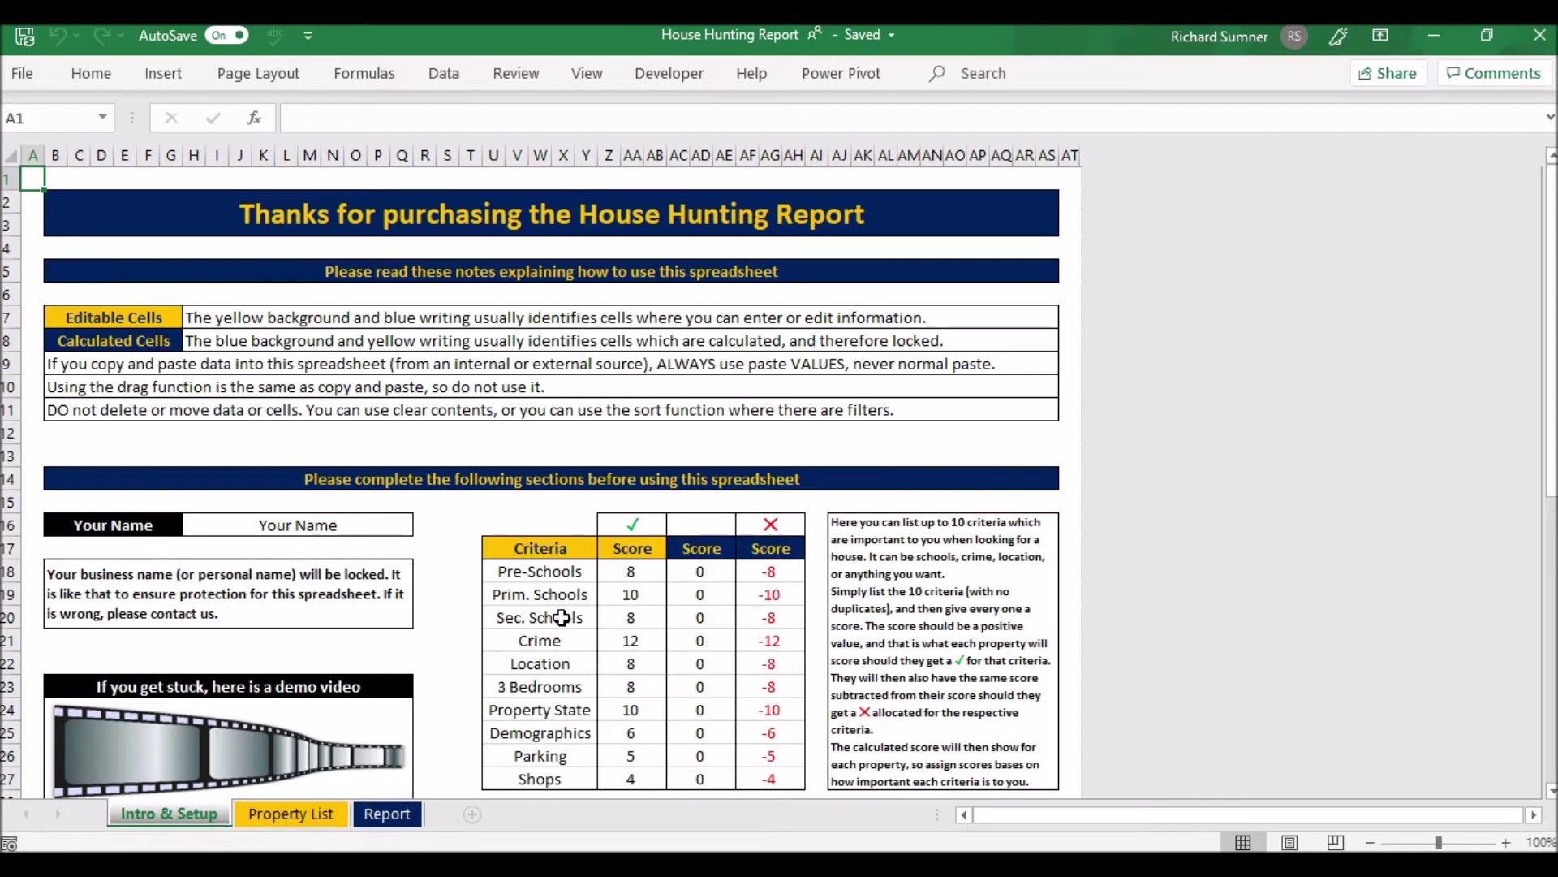
left_click(562, 571)
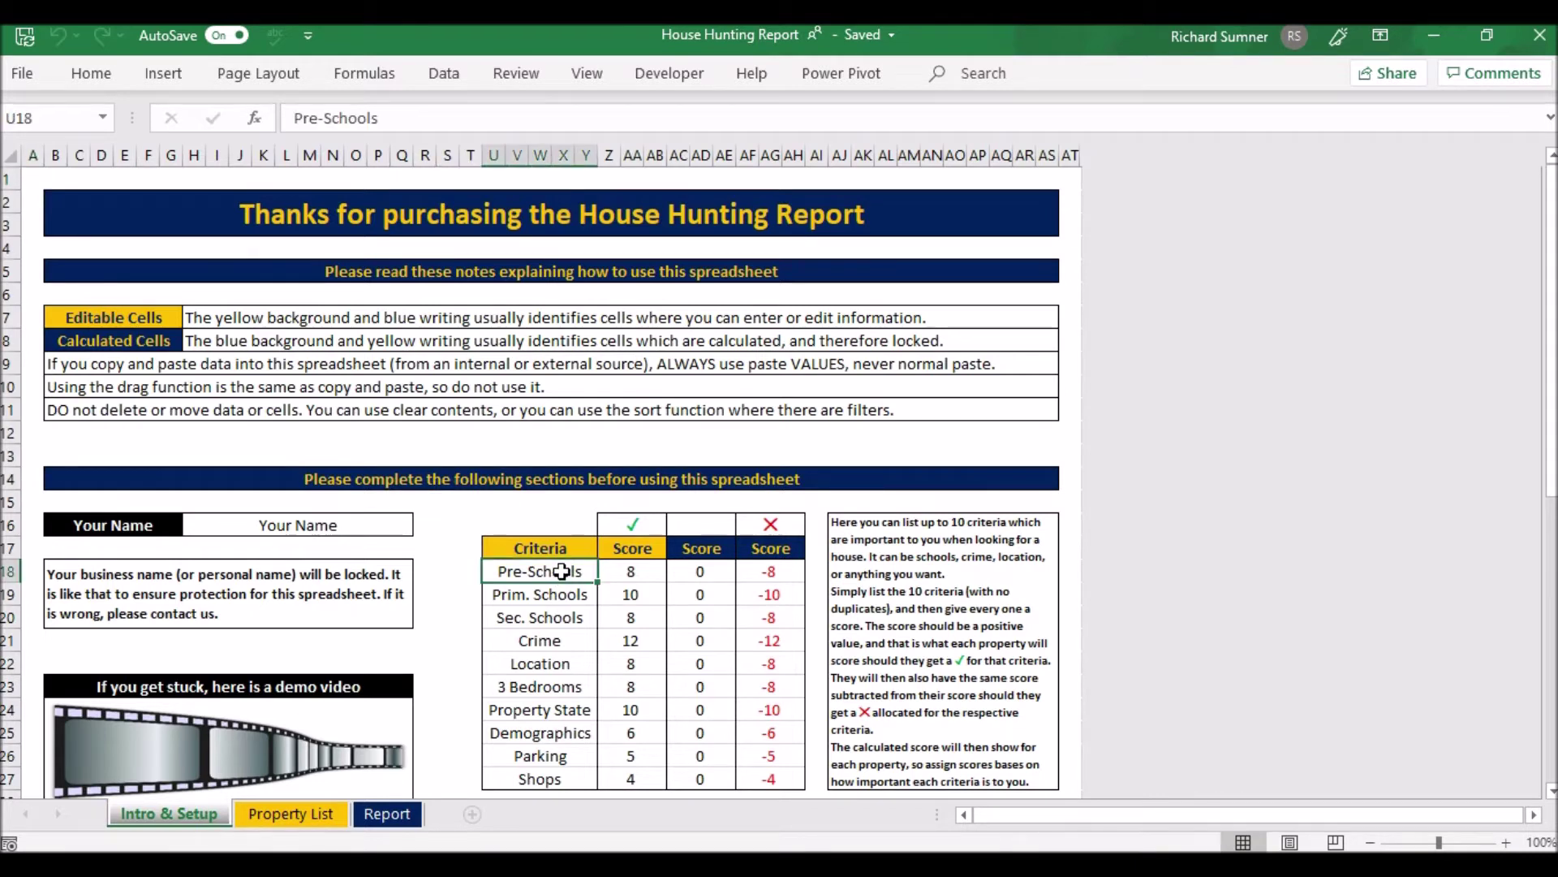
key("ctrl+shift+Down")
left_click(562, 571)
left_click(319, 814)
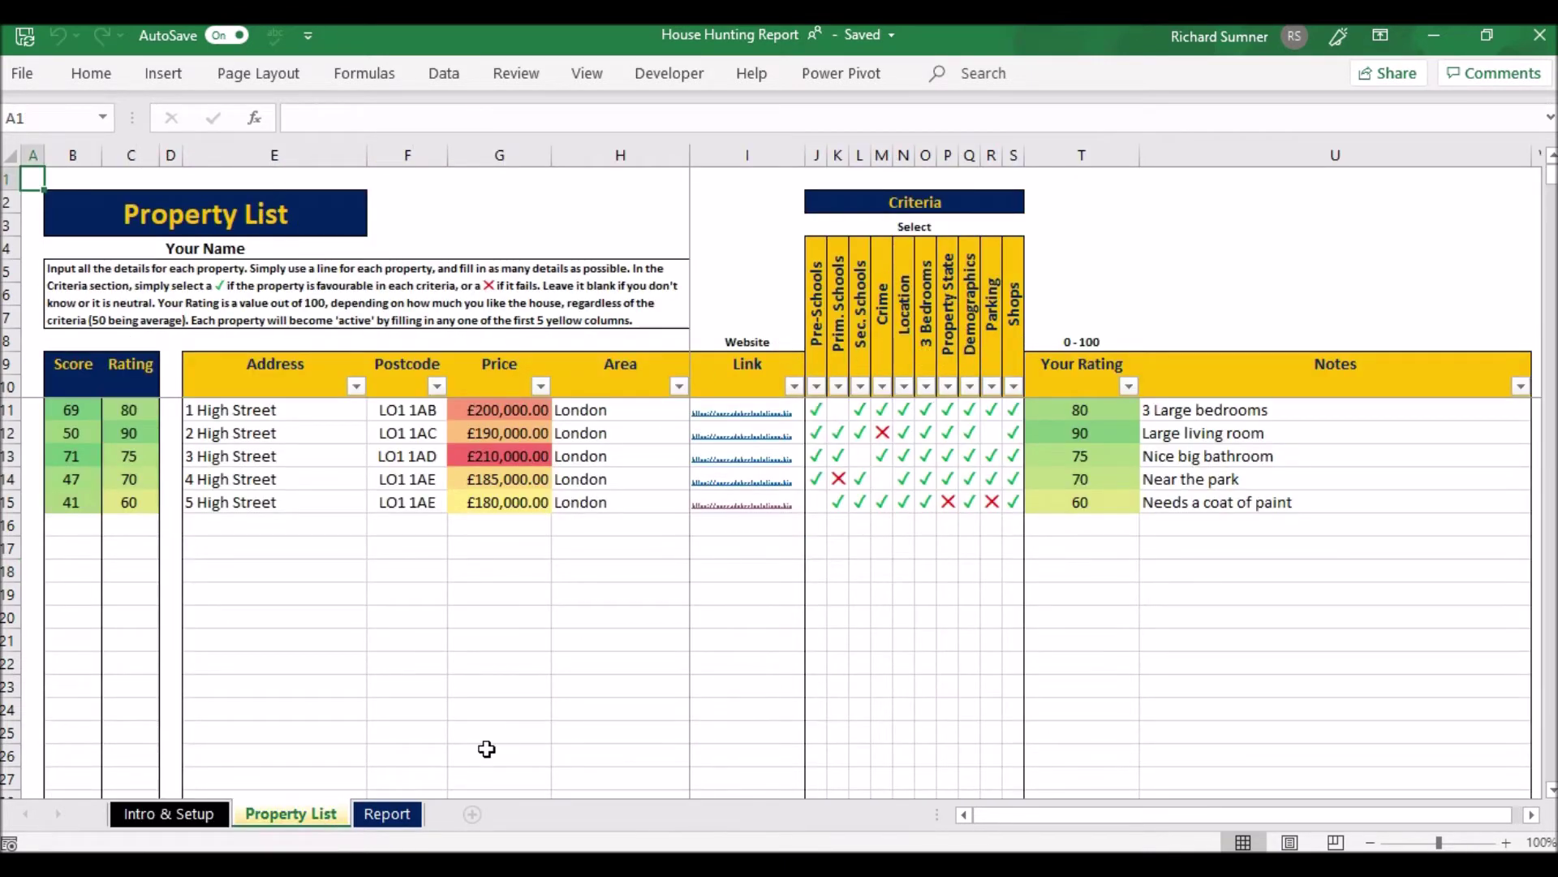
left_click(194, 814)
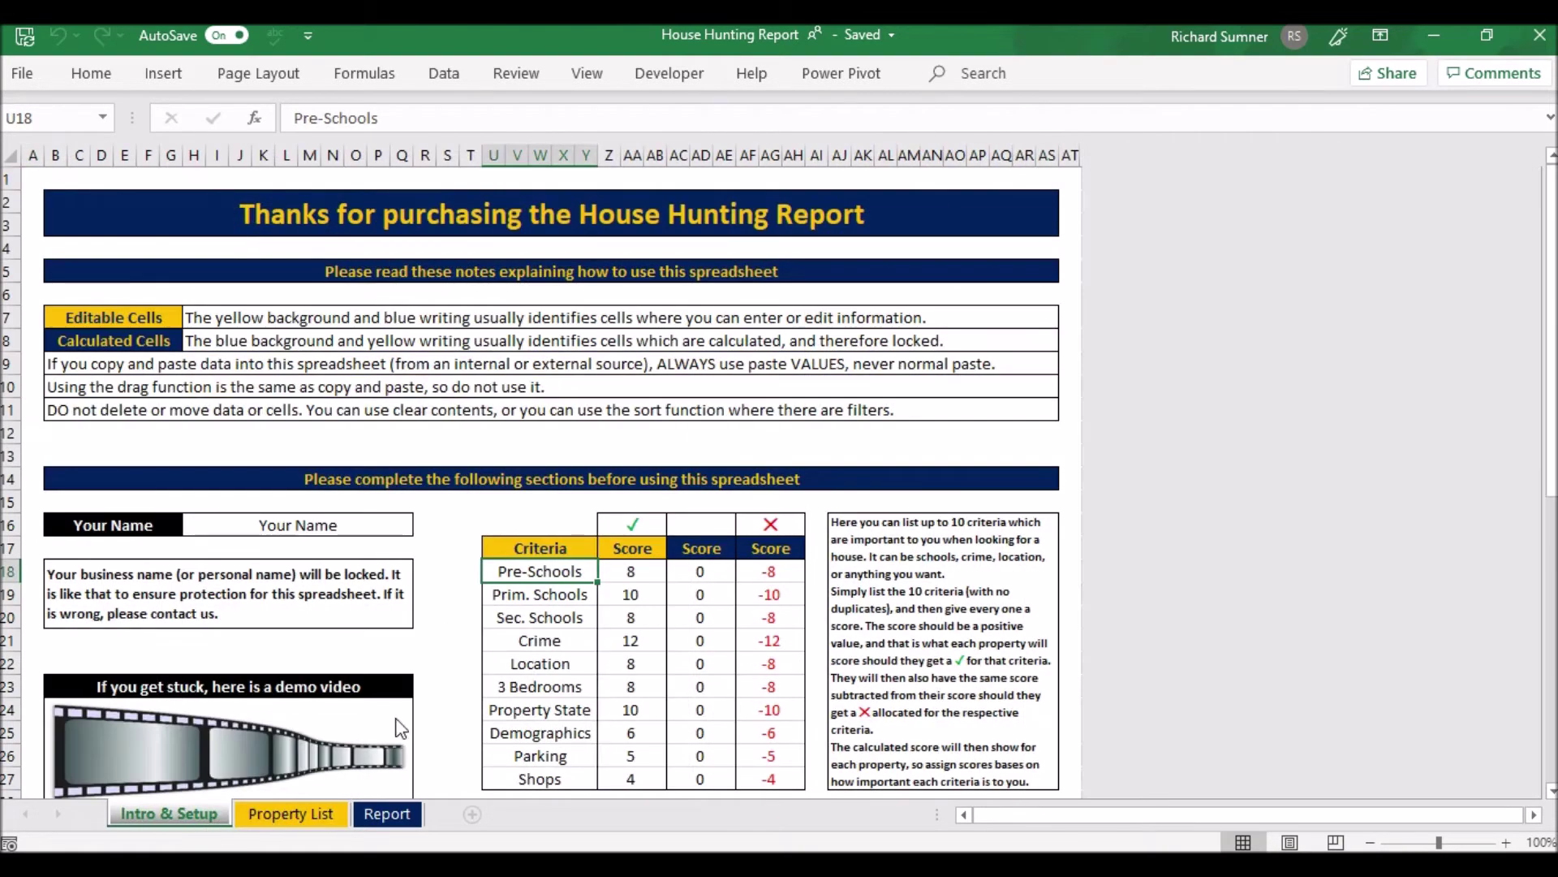
left_click(559, 641)
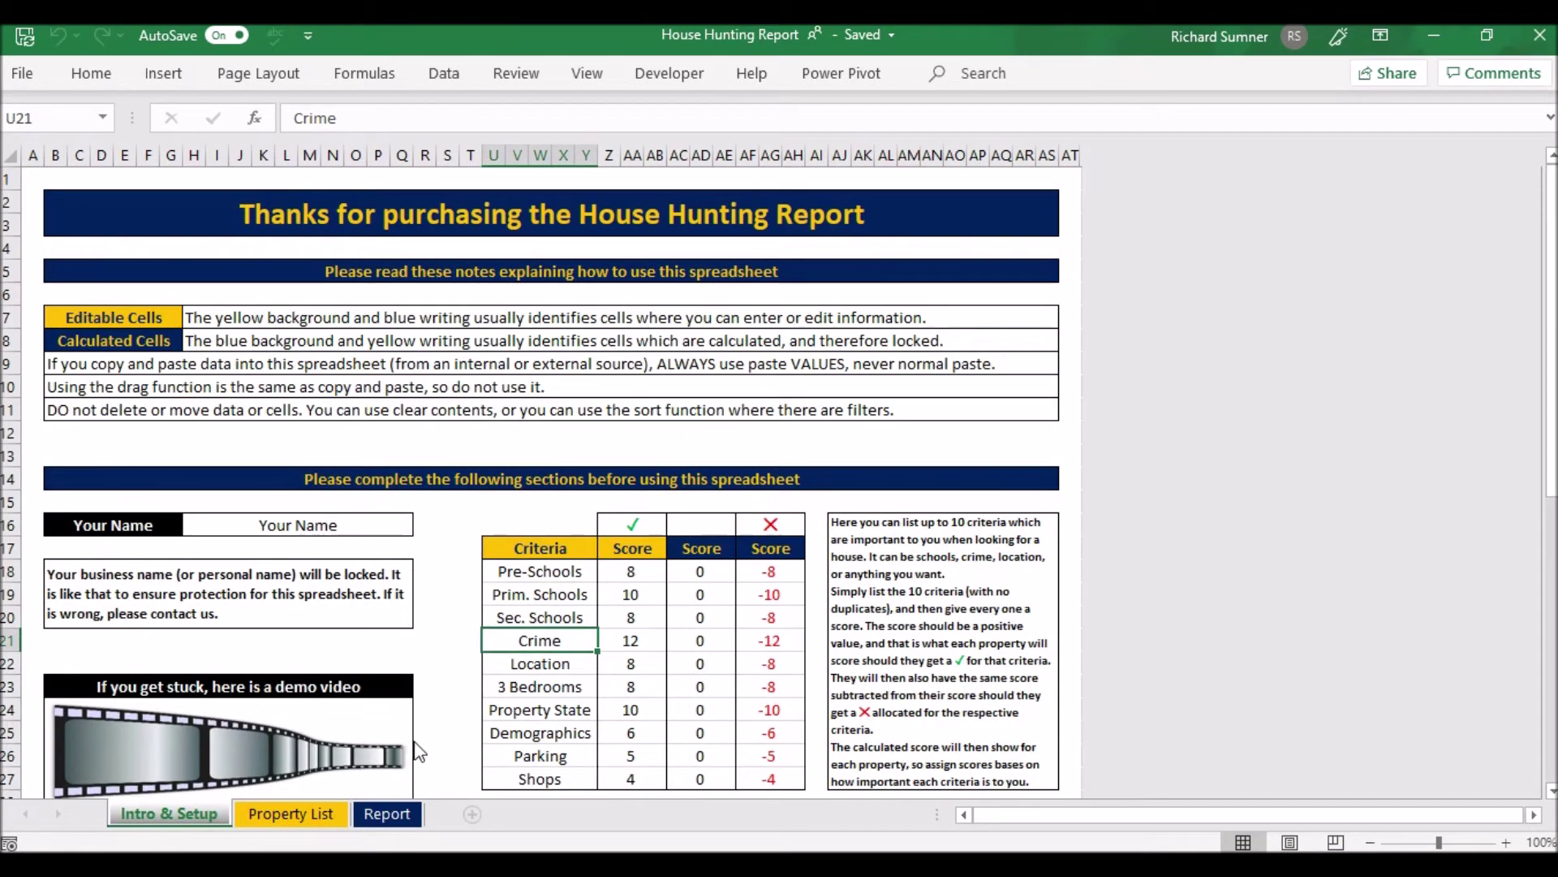
left_click(323, 814)
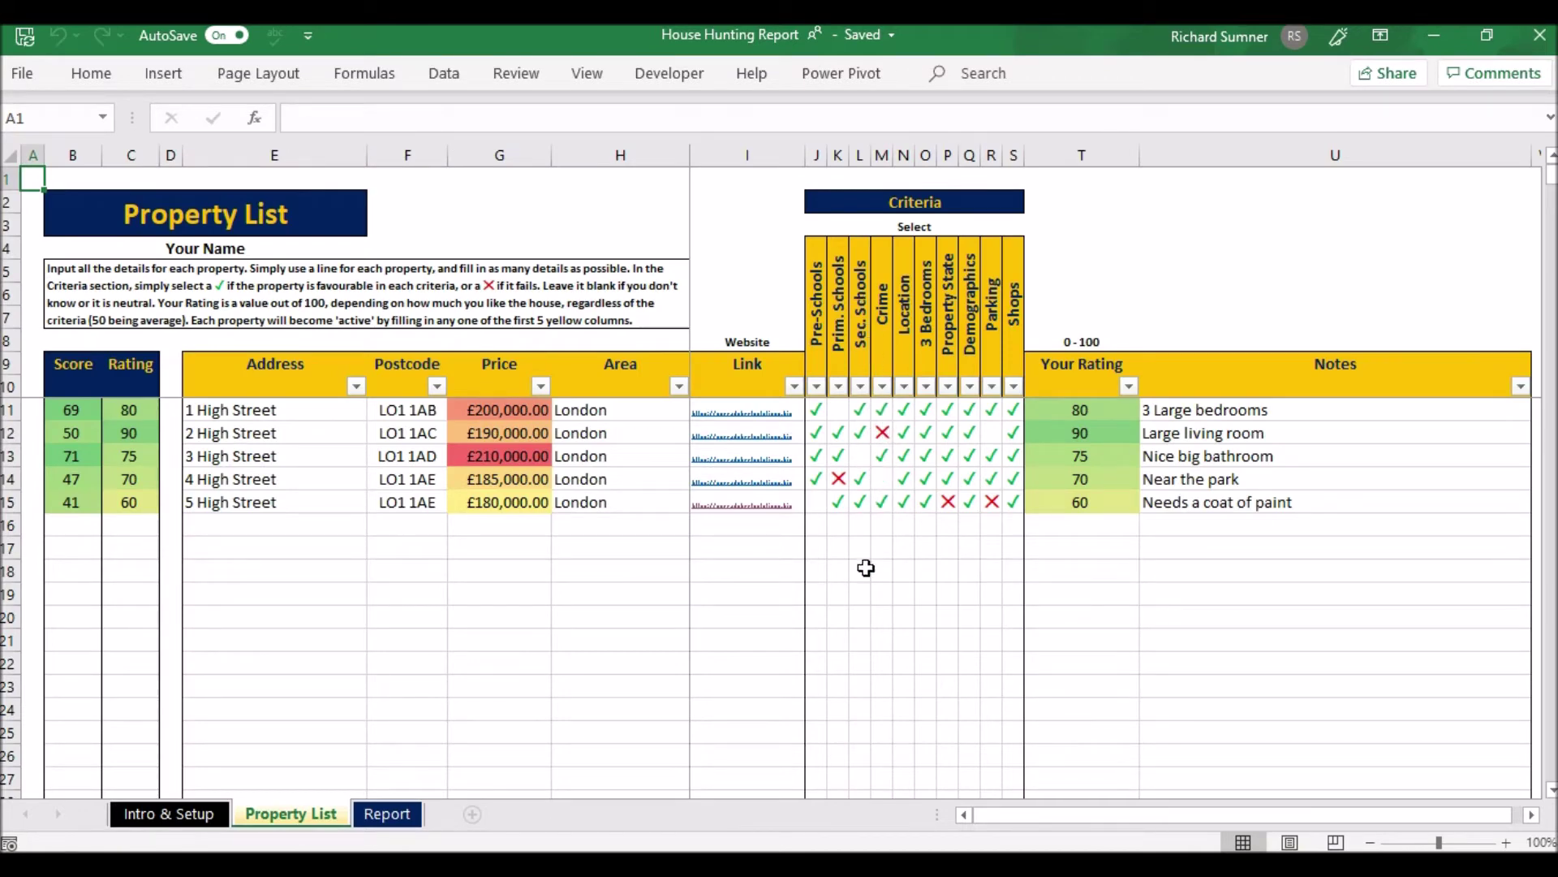
left_click(207, 812)
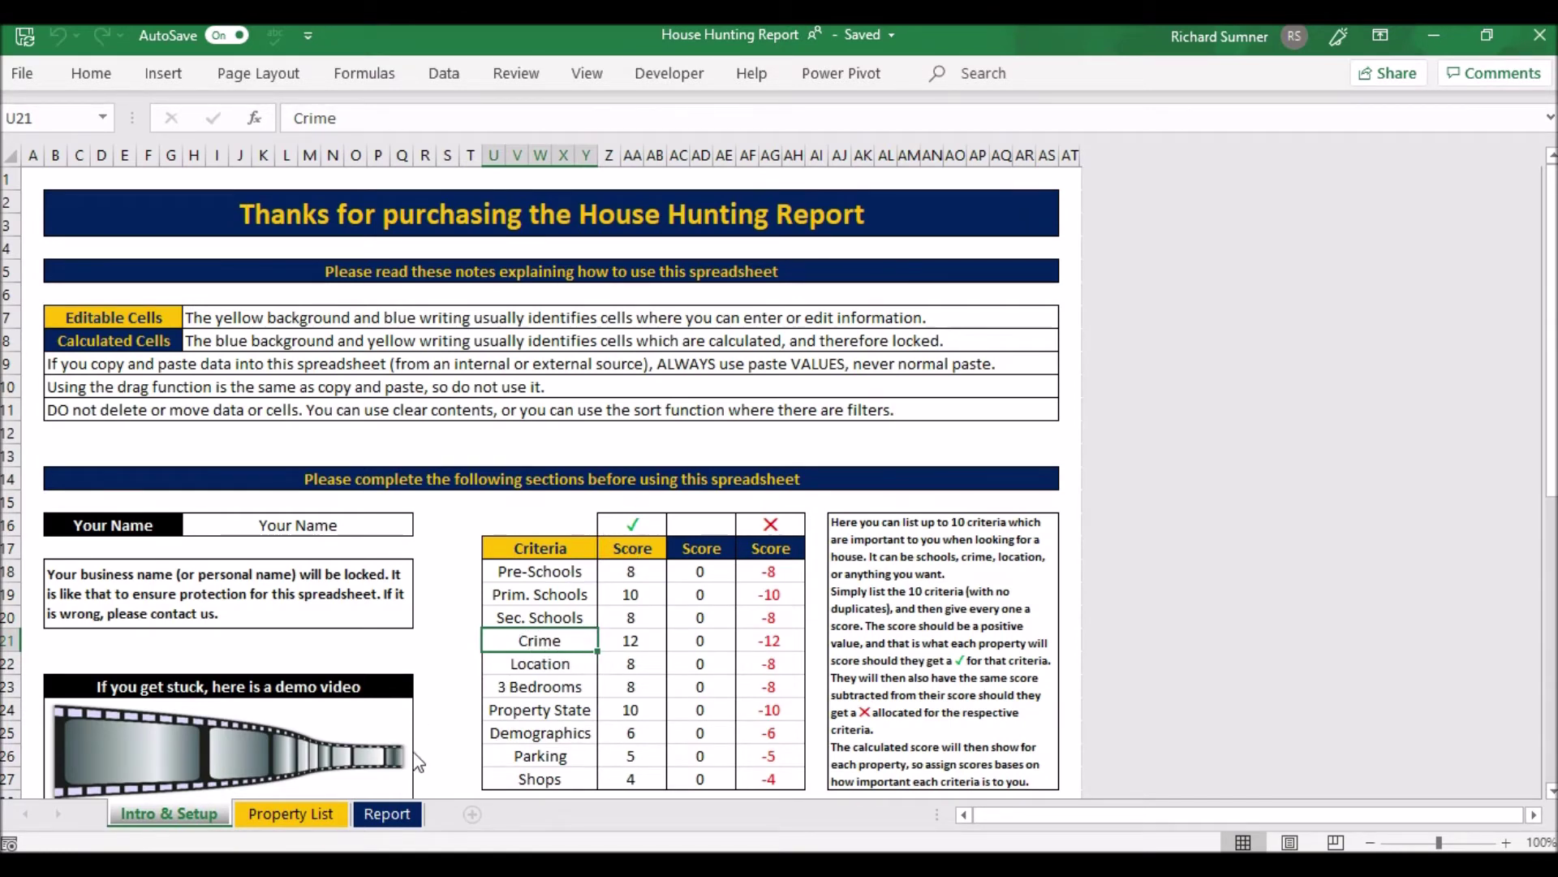
left_click(312, 815)
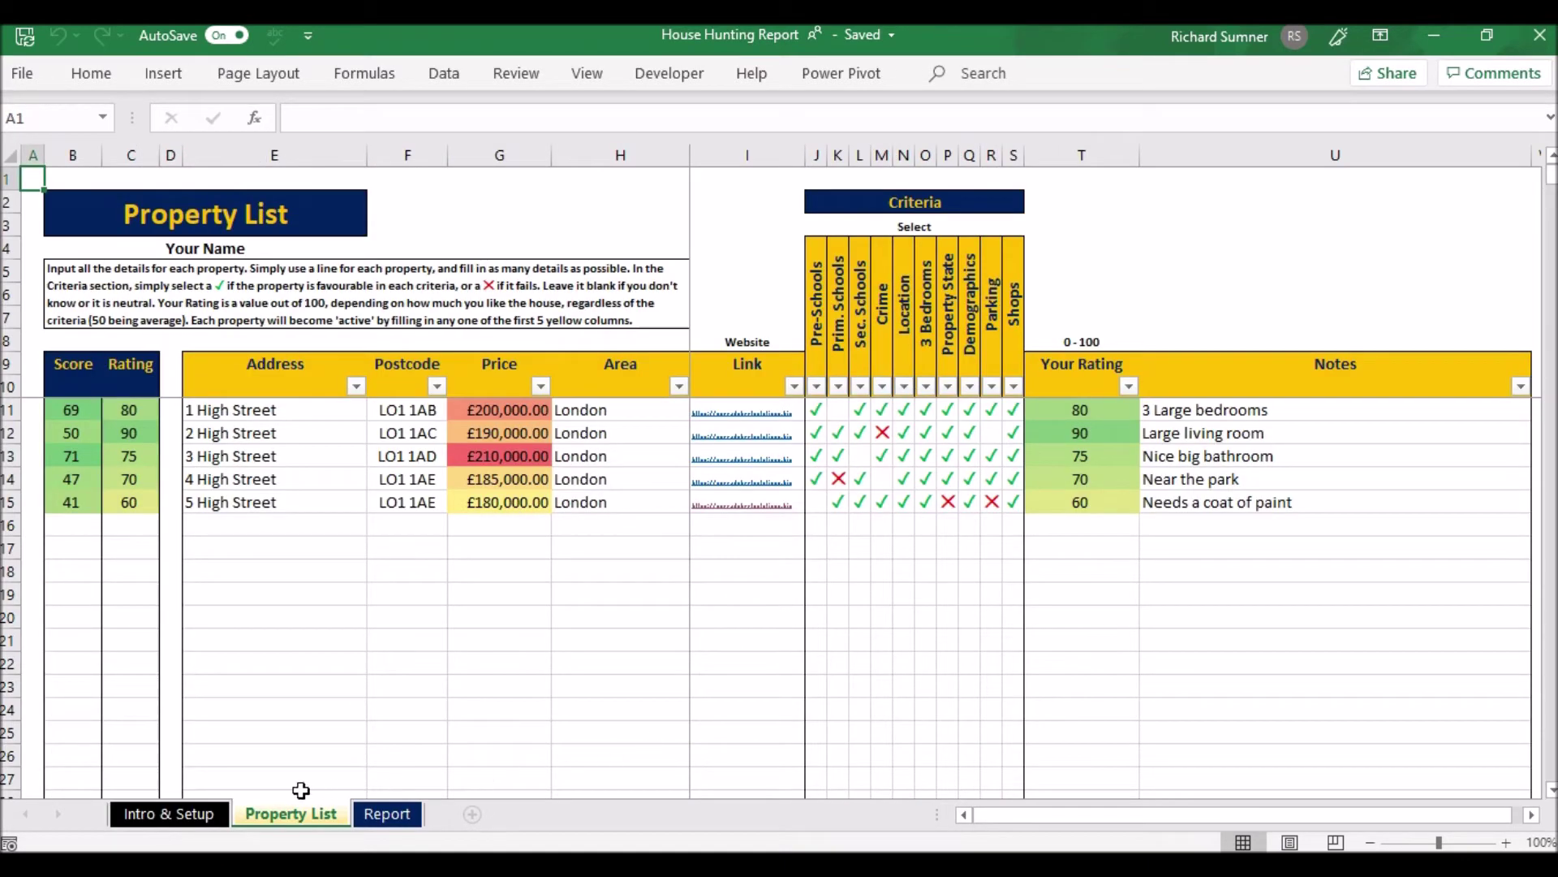
left_click(206, 826)
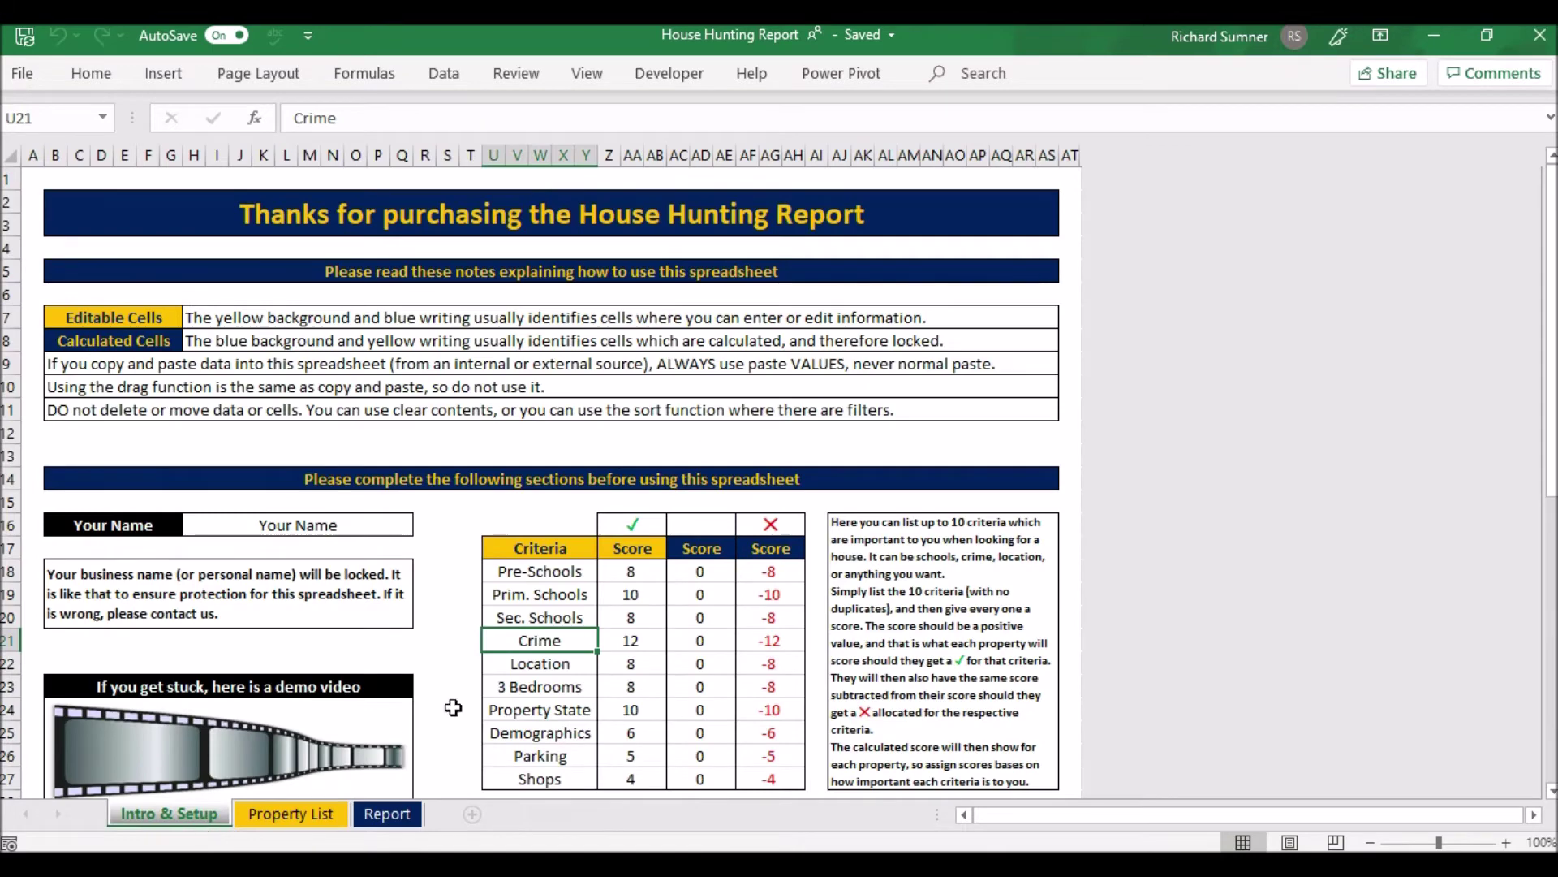
Examine the minimum and maximum price range section below the criteria table on the Intro & Setup sheet
left_click(440, 547)
key("Left")
key("Left")
key("Left")
key("Left")
key("Left")
key("Left")
key("Left")
key("Left")
key("Left")
key("Left")
key("Left")
key("Left")
key("Down")
key("Down")
key("Down")
key("Down")
key("Down")
key("Down")
key("Down")
key("Down")
key("Down")
key("Down")
key("Down")
key("Down")
key("Down")
key("Down")
key("Down")
key("Down")
key("Down")
key("Down")
key("Down")
key("Down")
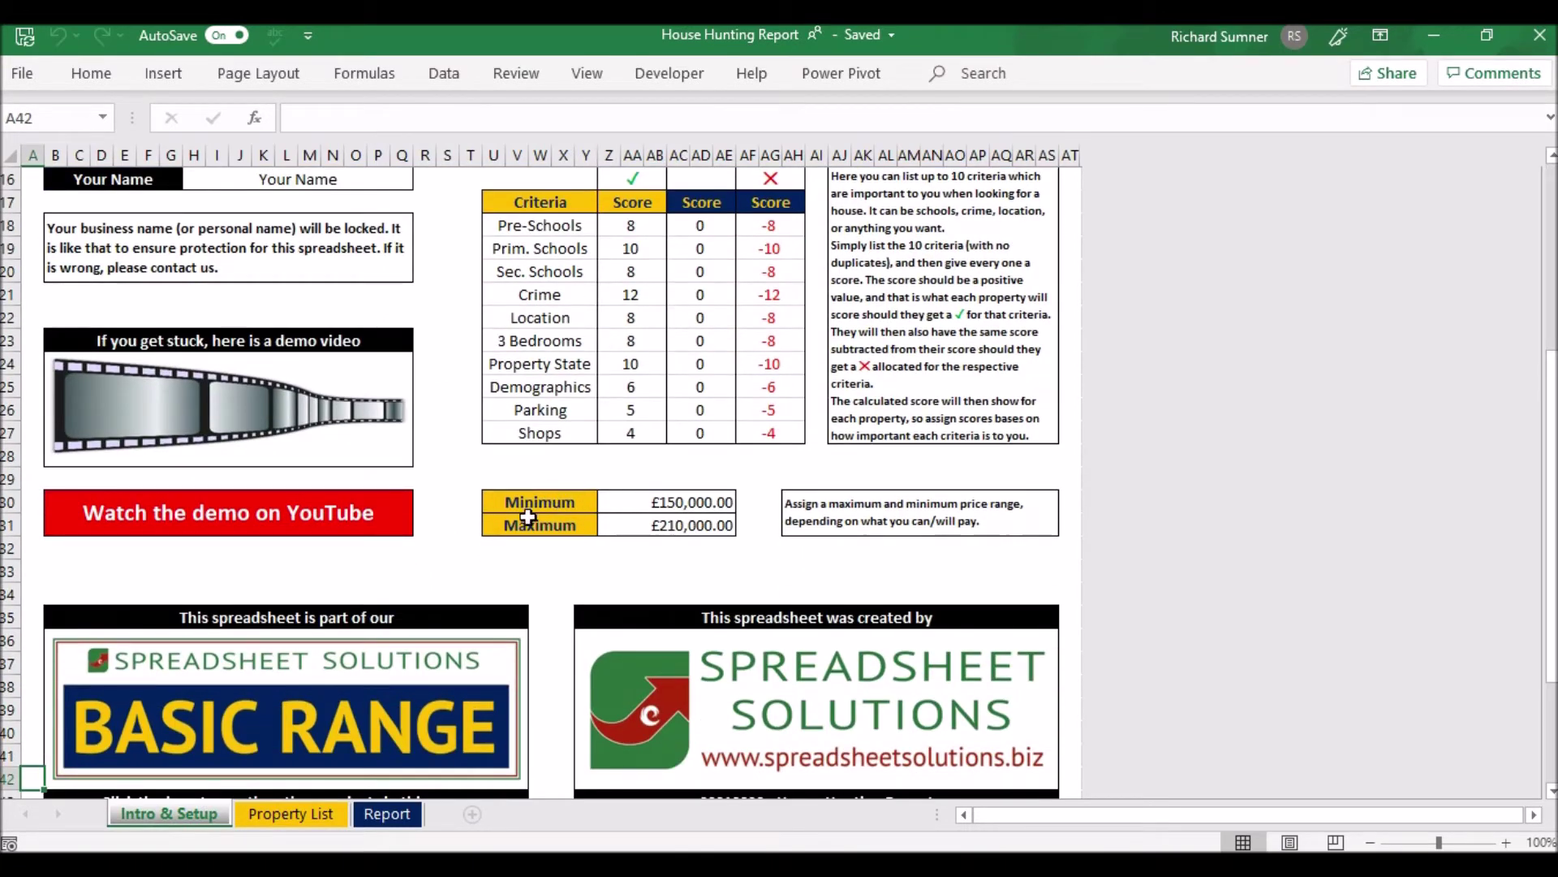
left_click(601, 568)
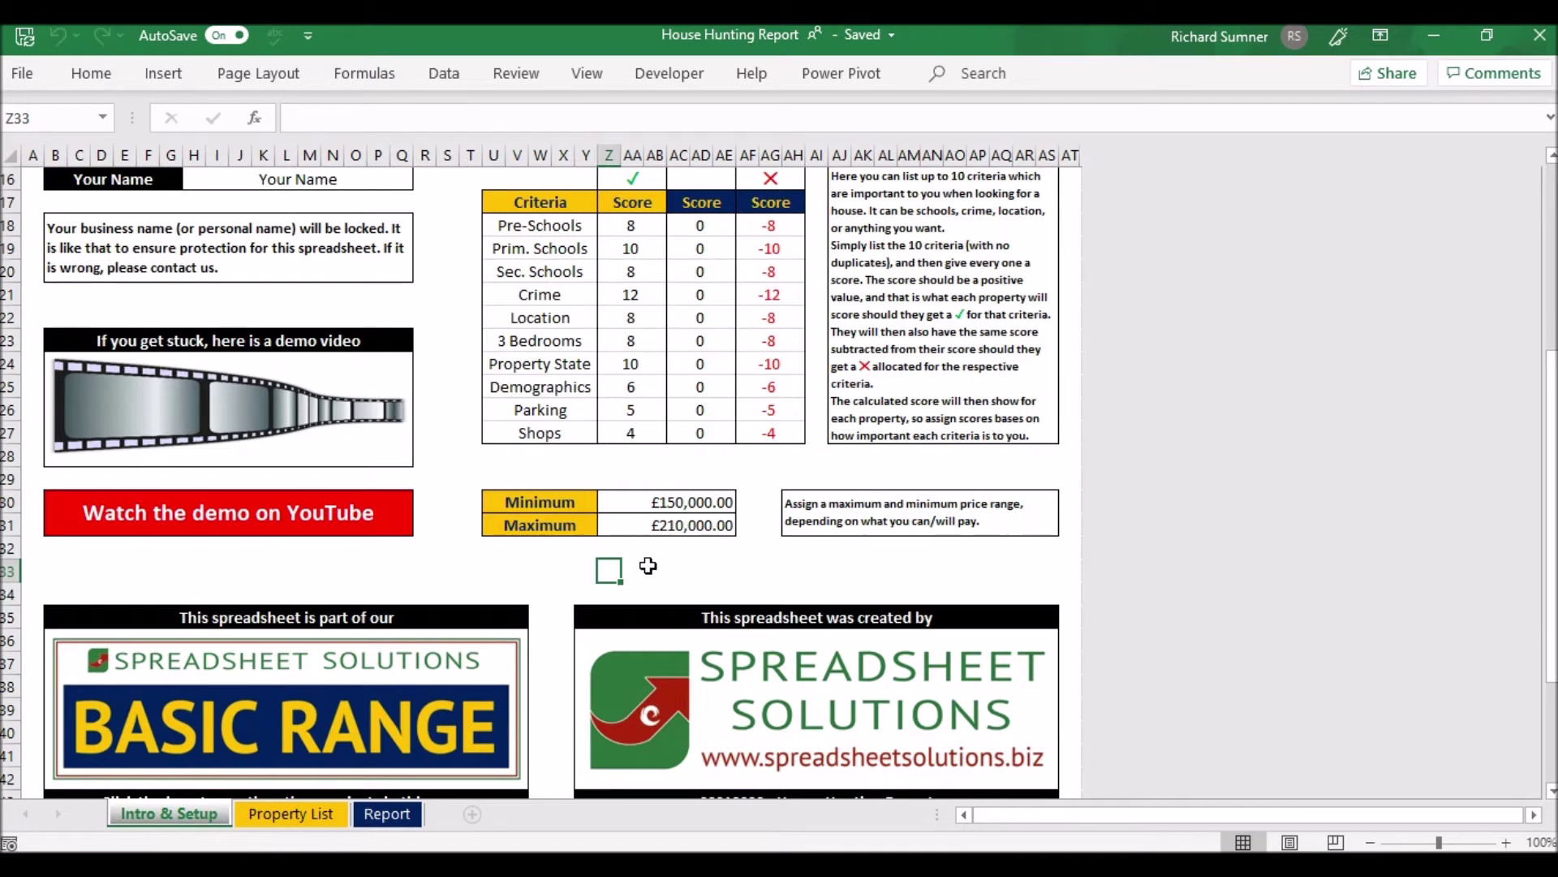
key("Home")
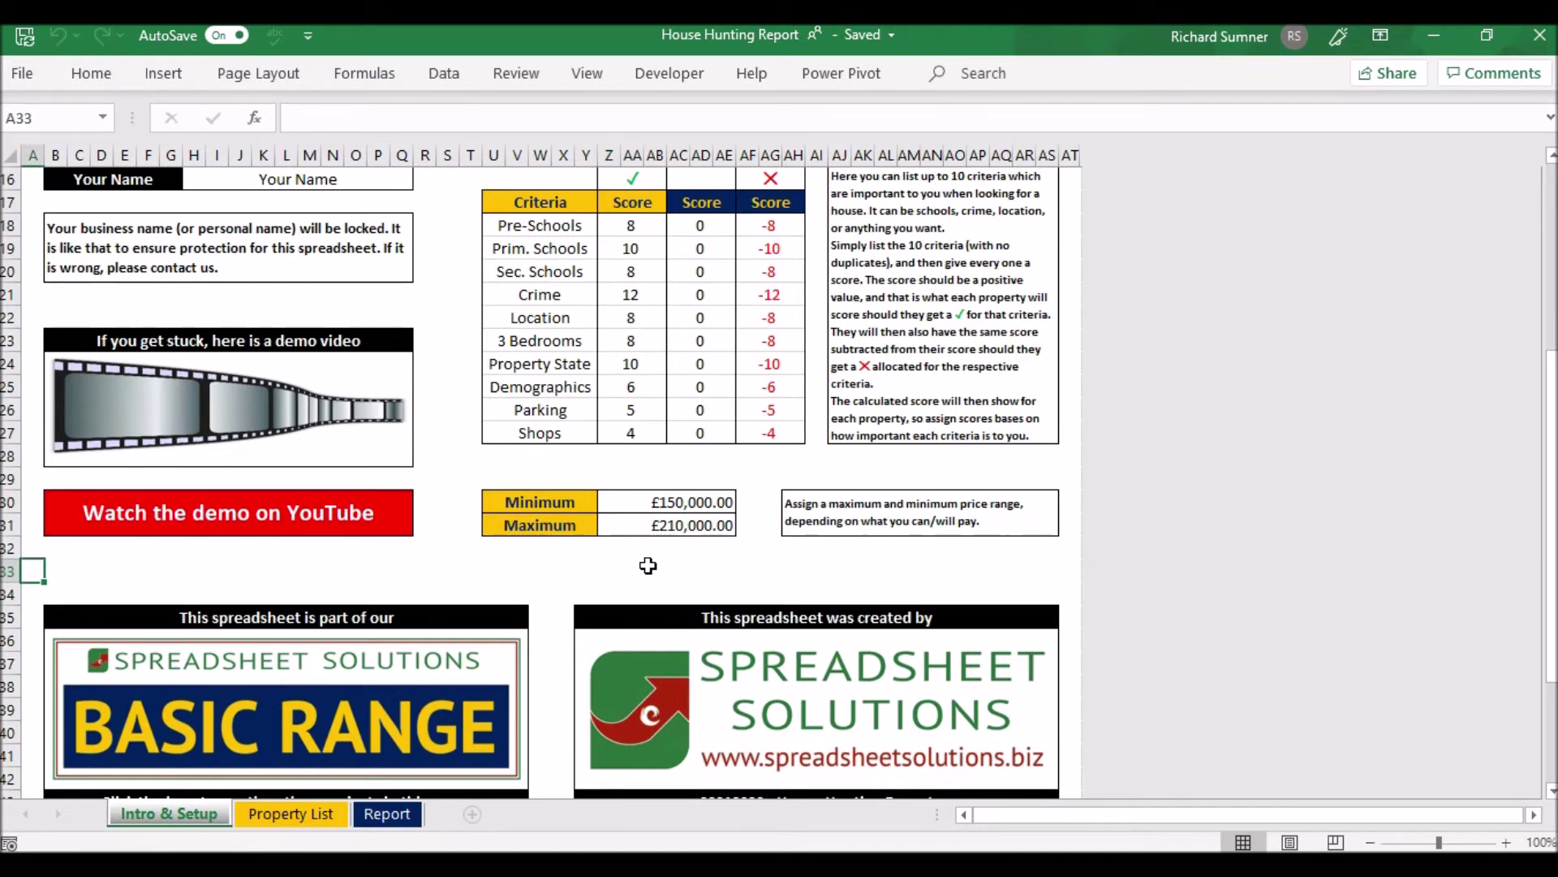
key("ctrl+Home")
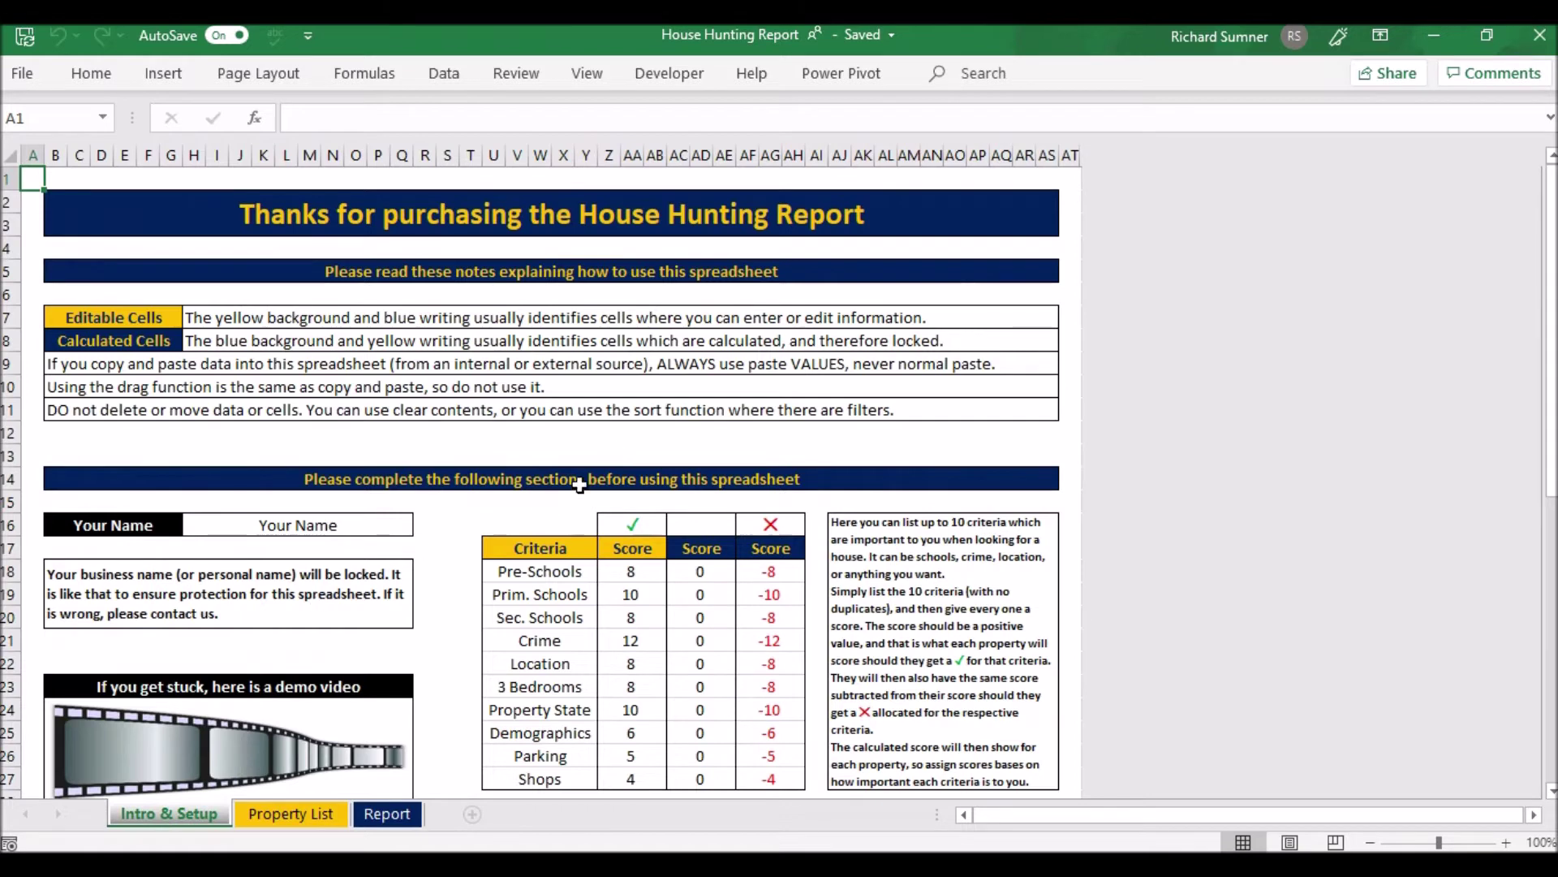
On the Property List sheet, enter the first listed property's address again in the first empty Address cell, E16
left_click(324, 821)
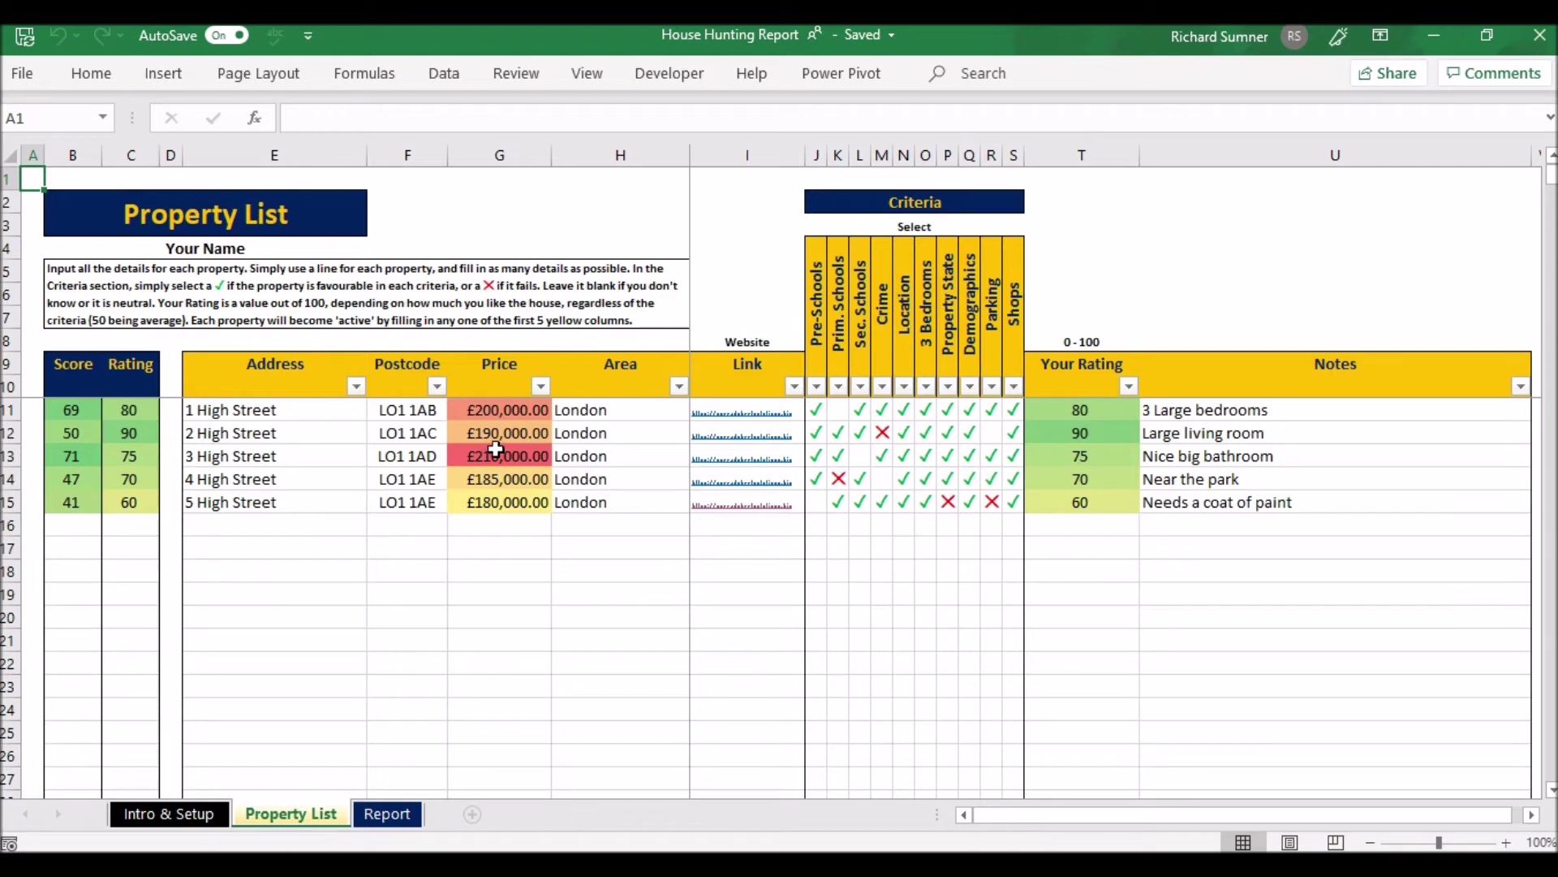
left_click(243, 525)
type("1 h")
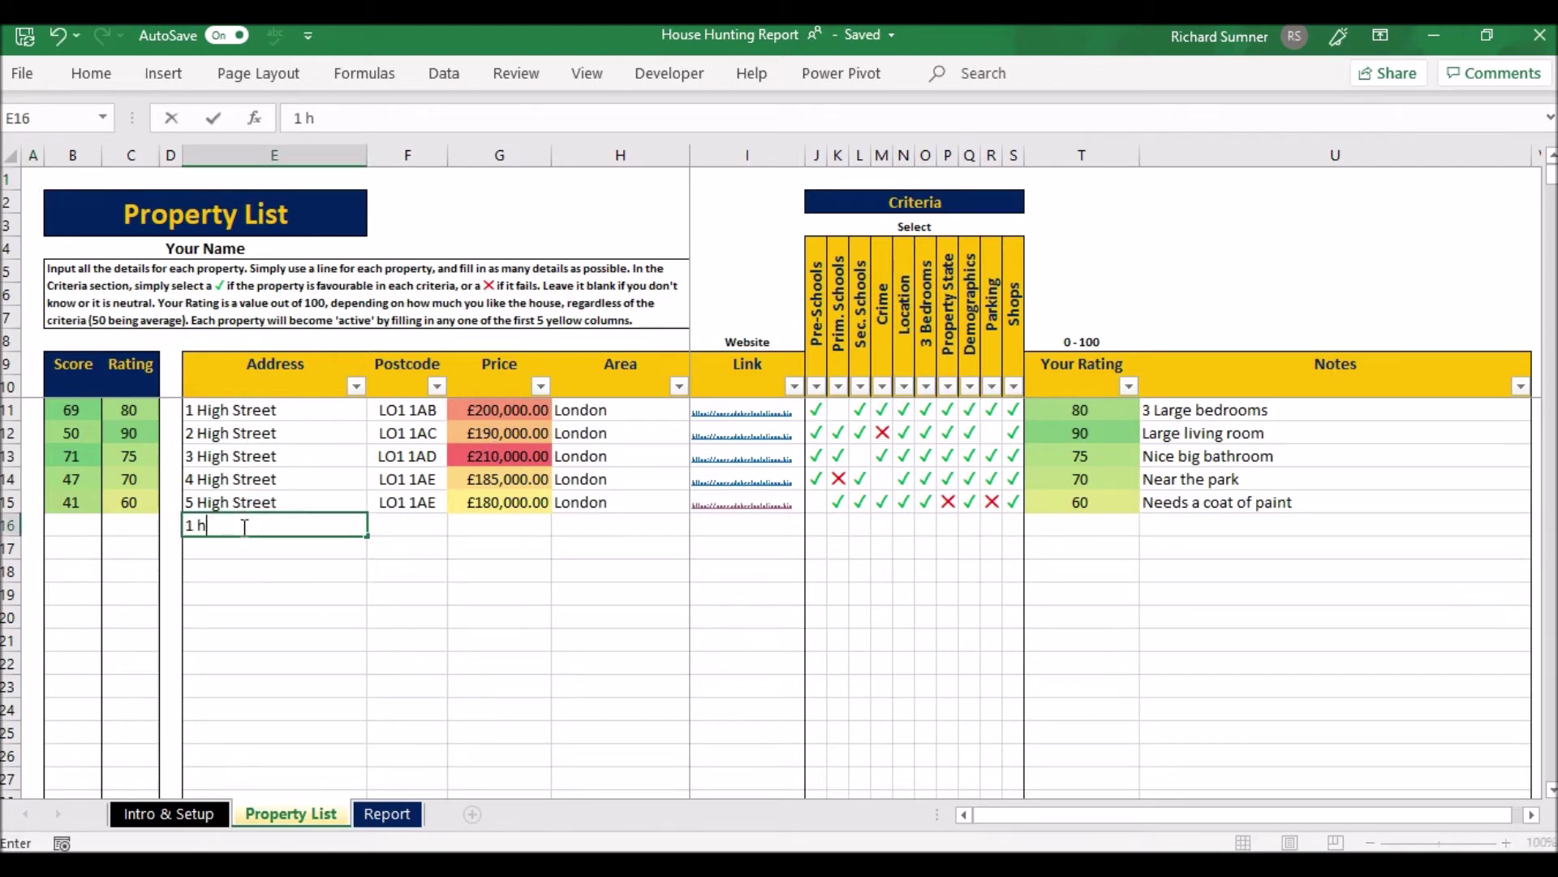
type("uigh")
key("Return")
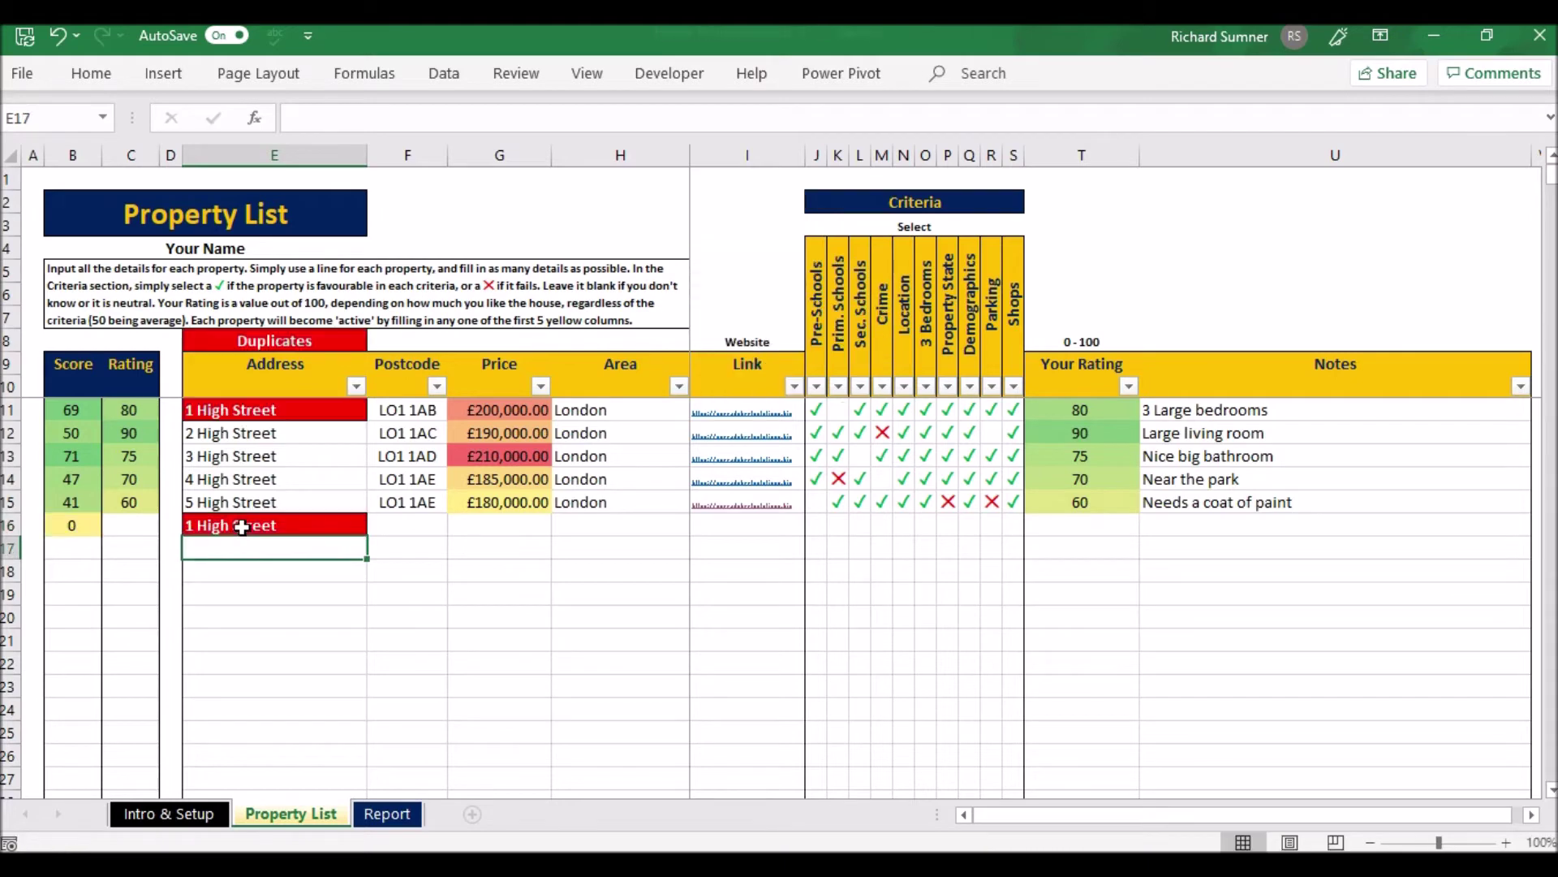
Clear the duplicate address from cell E16
left_click(253, 528)
key("Delete")
key("Down")
Examine the existing entries in the Address, Postcode and Price columns, including the colour shading of the prices
key("Up")
key("Up")
key("Up")
key("Up")
key("Up")
key("Down")
key("Down")
key("Down")
key("Right")
key("Up")
key("Up")
key("Up")
key("Up")
key("Down")
key("Down")
key("Down")
key("Down")
key("Right")
key("Up")
key("Up")
key("Up")
key("Down")
key("Down")
key("Down")
key("Up")
key("Up")
key("Up")
key("Up")
key("Up")
key("Down")
key("Down")
key("Down")
key("Down")
key("Down")
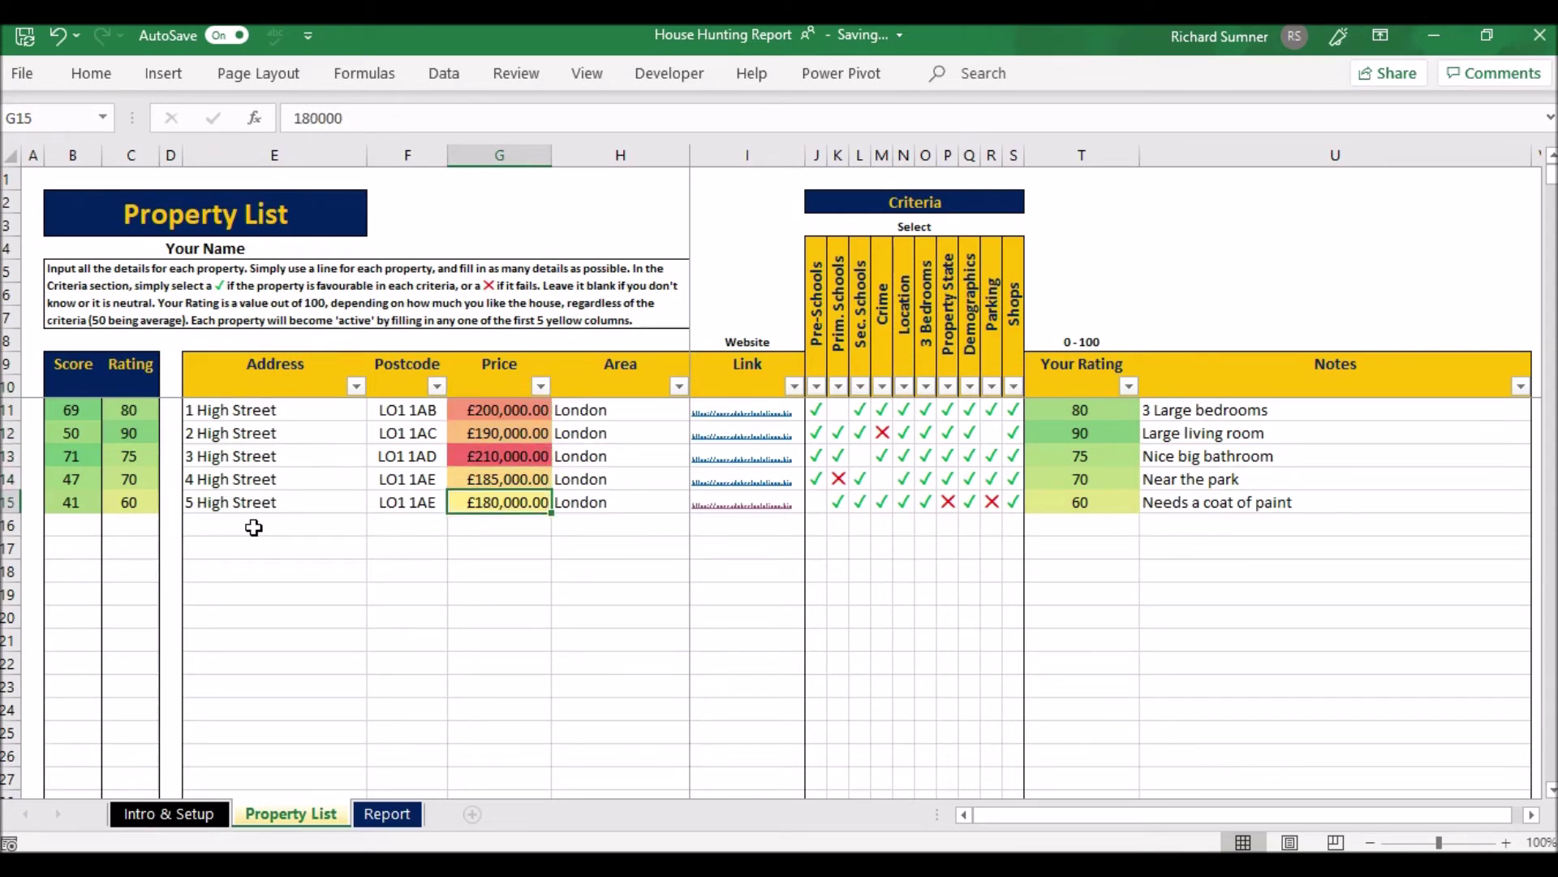
key("Up")
key("Up")
key("Up")
key("Down")
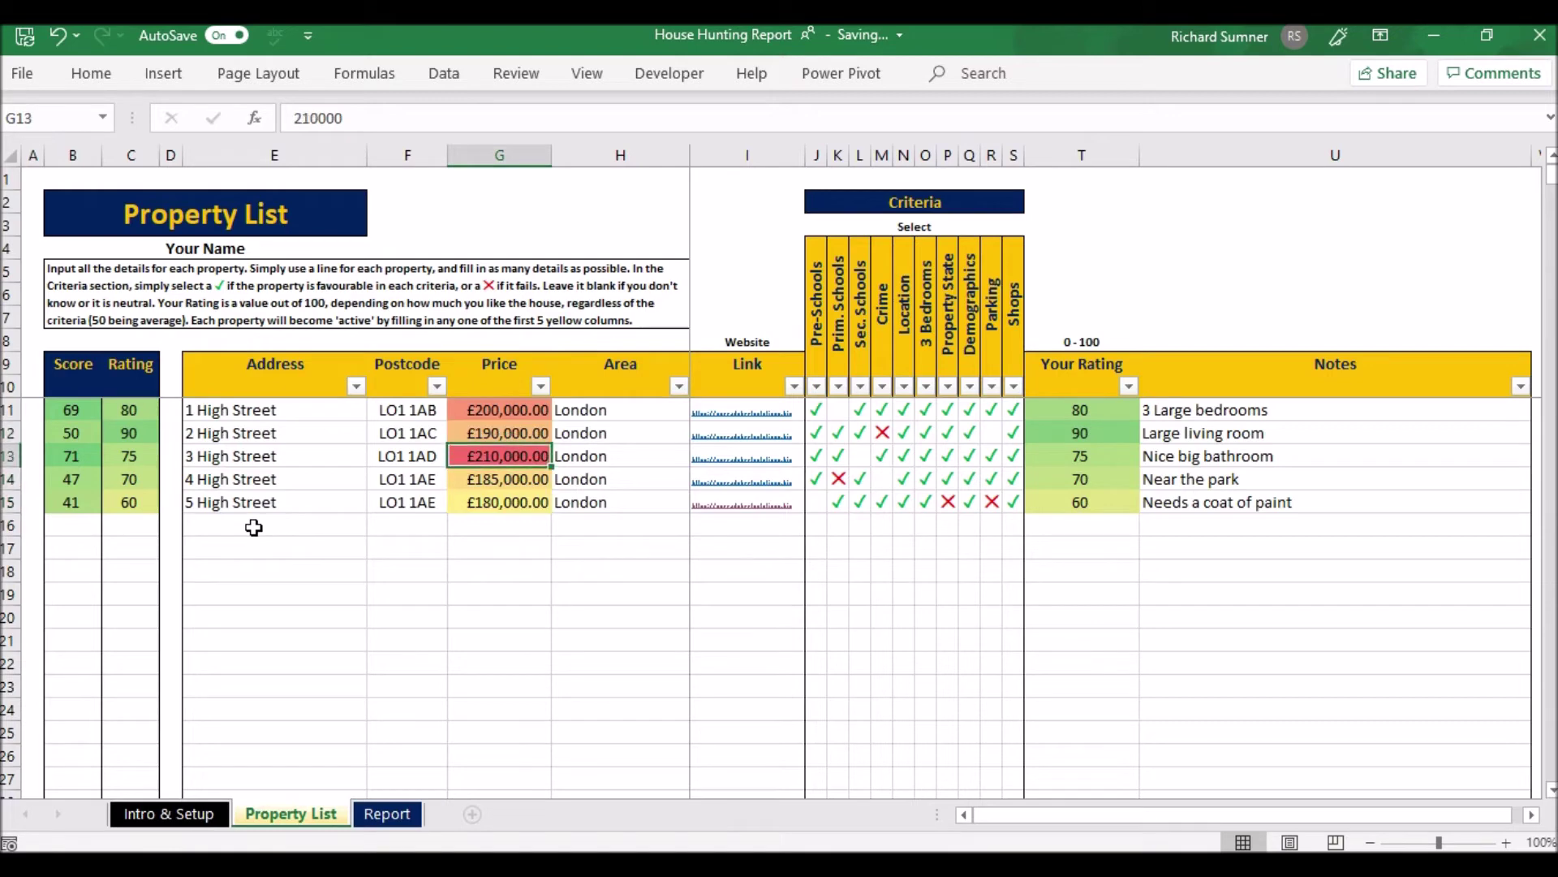
Enter a price of 150000 in cell G16, the first empty row of the Price column
key("Down")
key("Down")
key("Down")
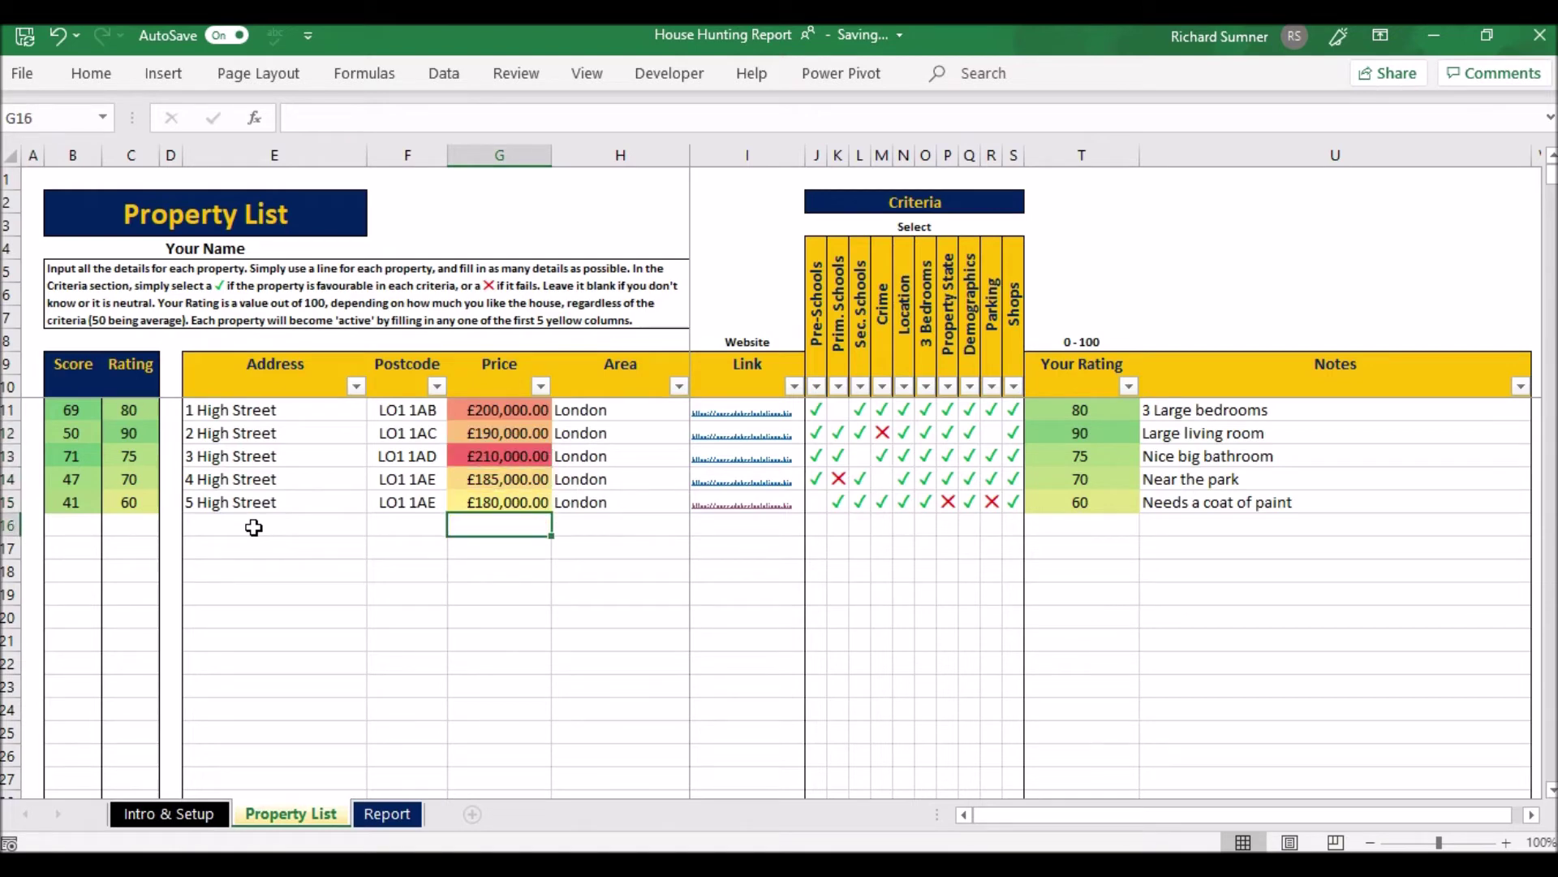
type("150000")
key("Return")
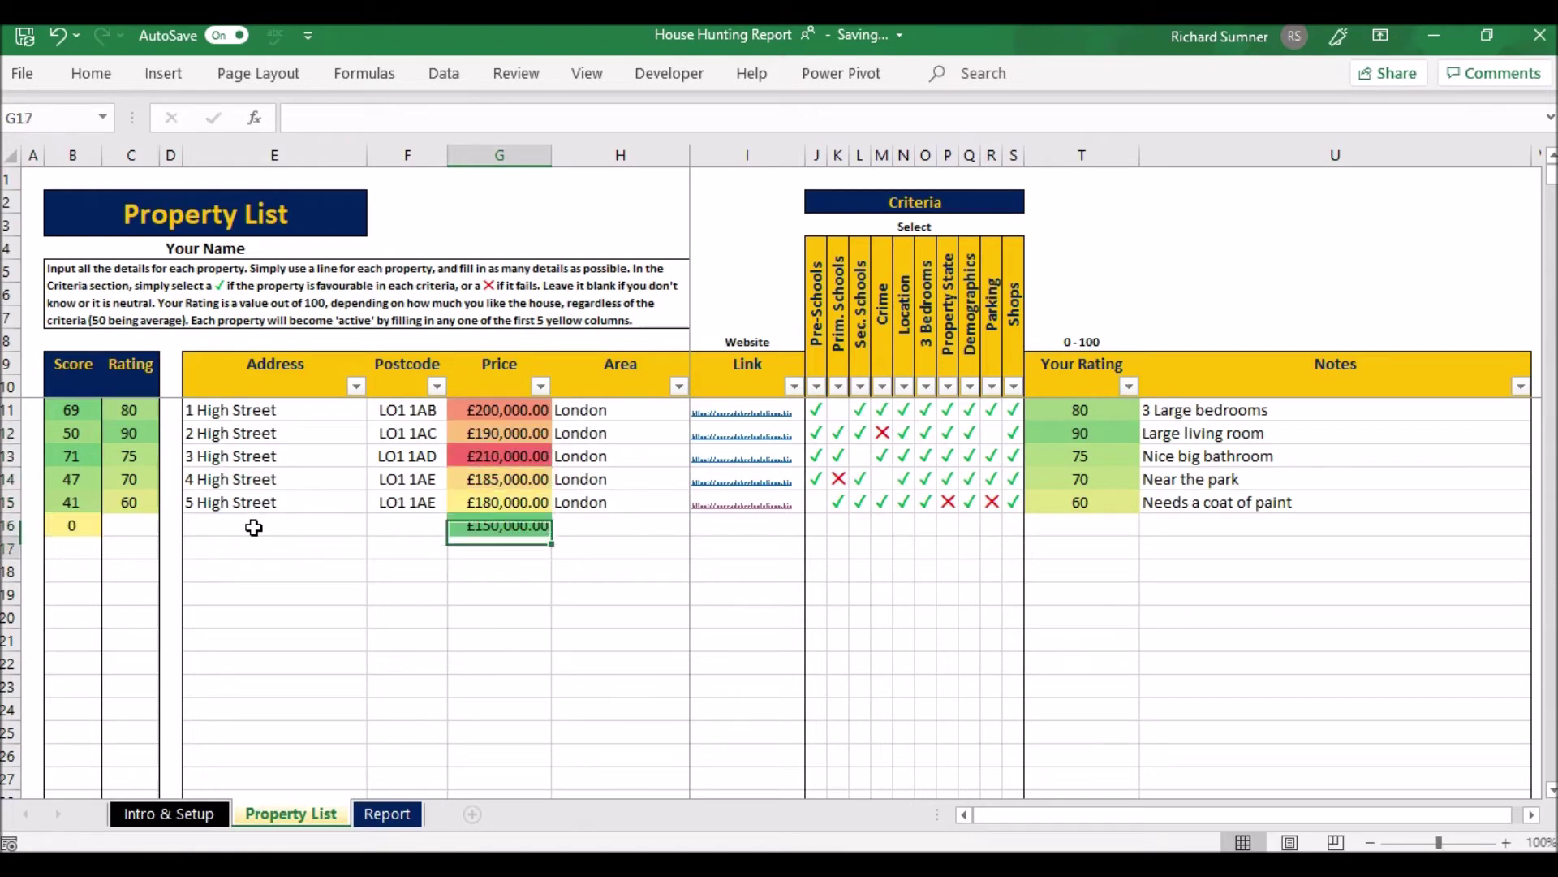
Remove the test price from cell G16, leaving it empty
key("Up")
key("F2")
key("BackSpace")
key("BackSpace")
key("BackSpace")
key("BackSpace")
key("BackSpace")
key("BackSpace")
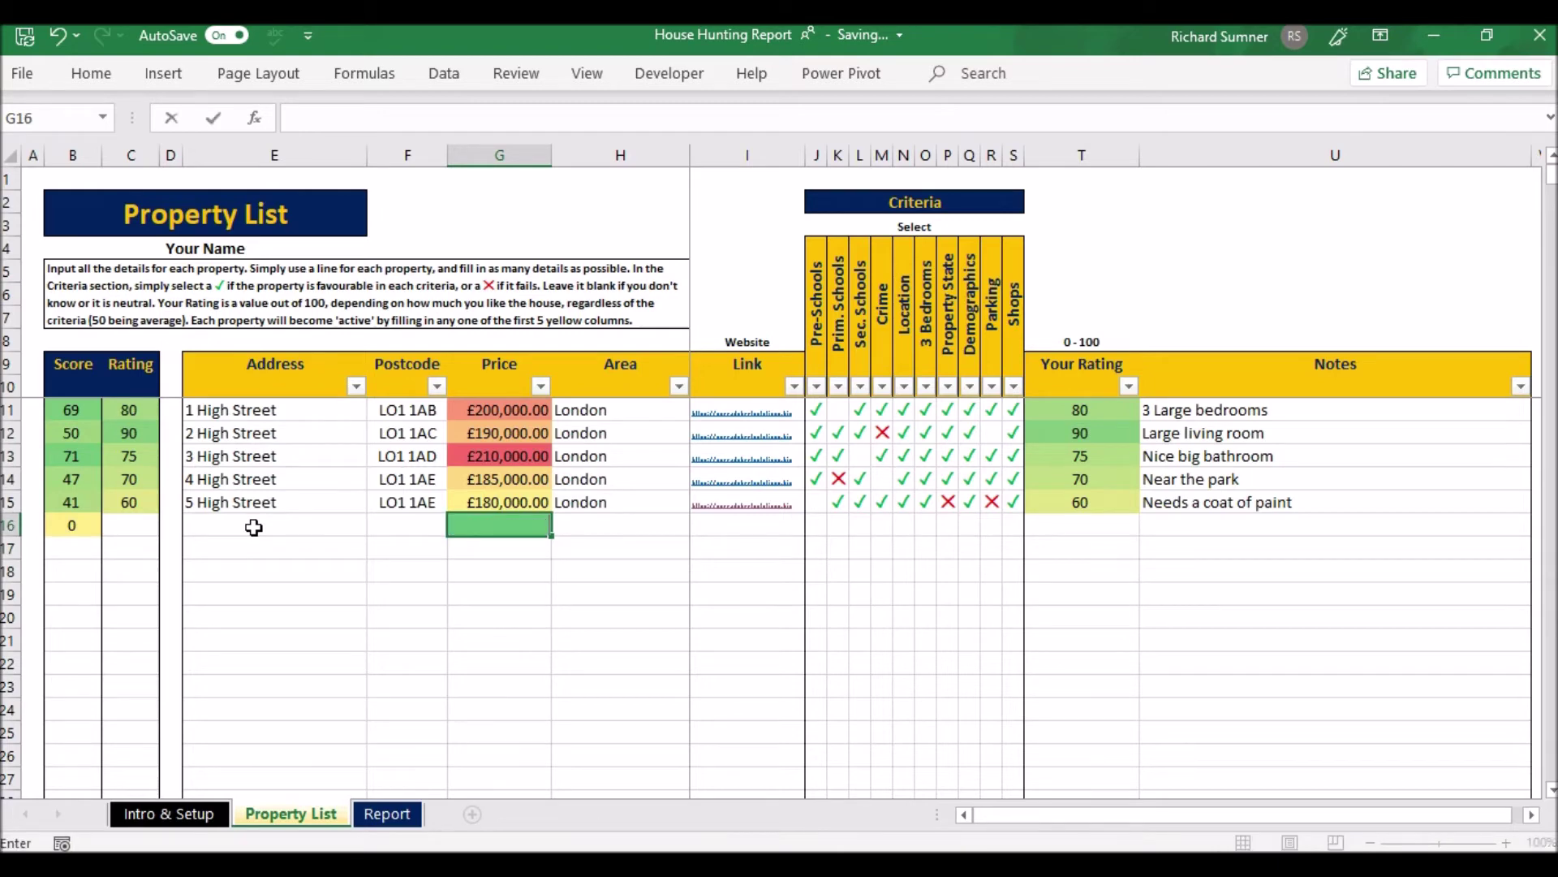
key("Return")
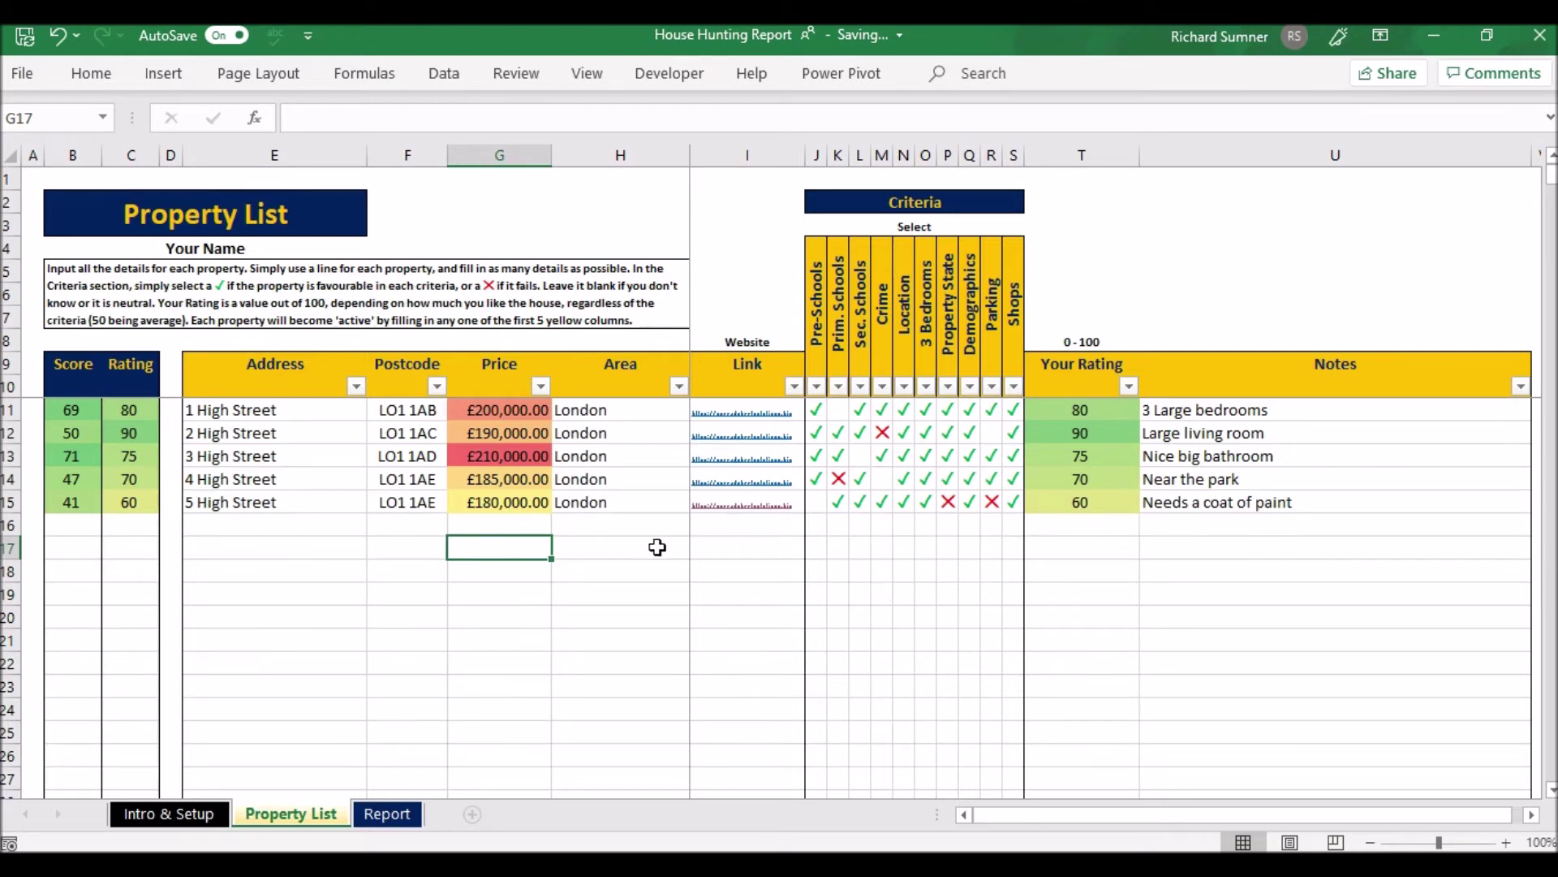
Examine the Area and Link columns and the tick and cross options for the Location criterion in row 16 without choosing one
left_click(607, 532)
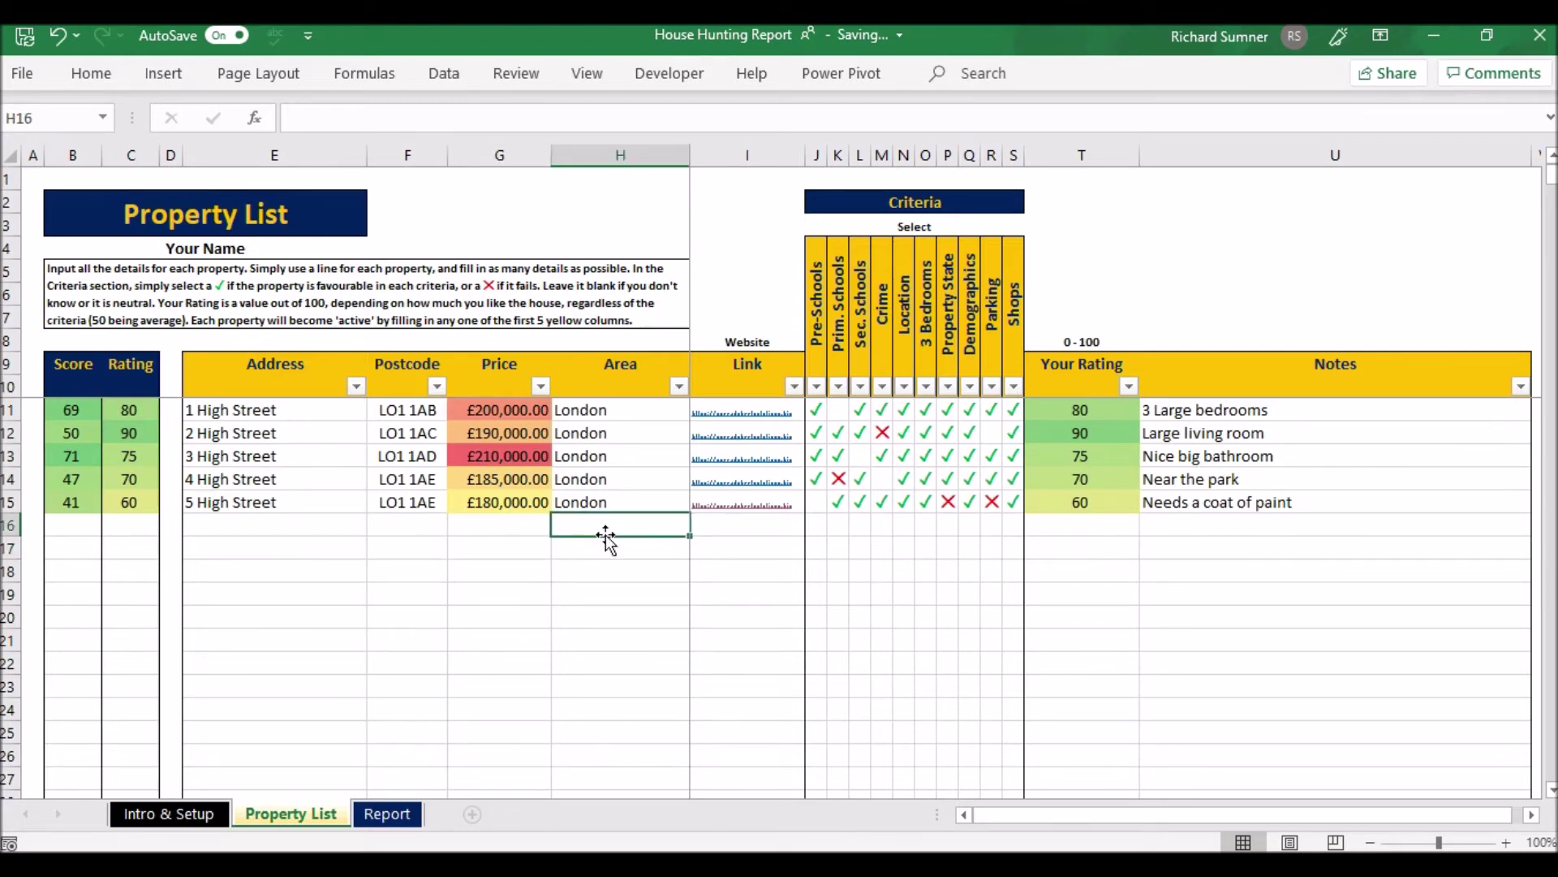
key("Tab")
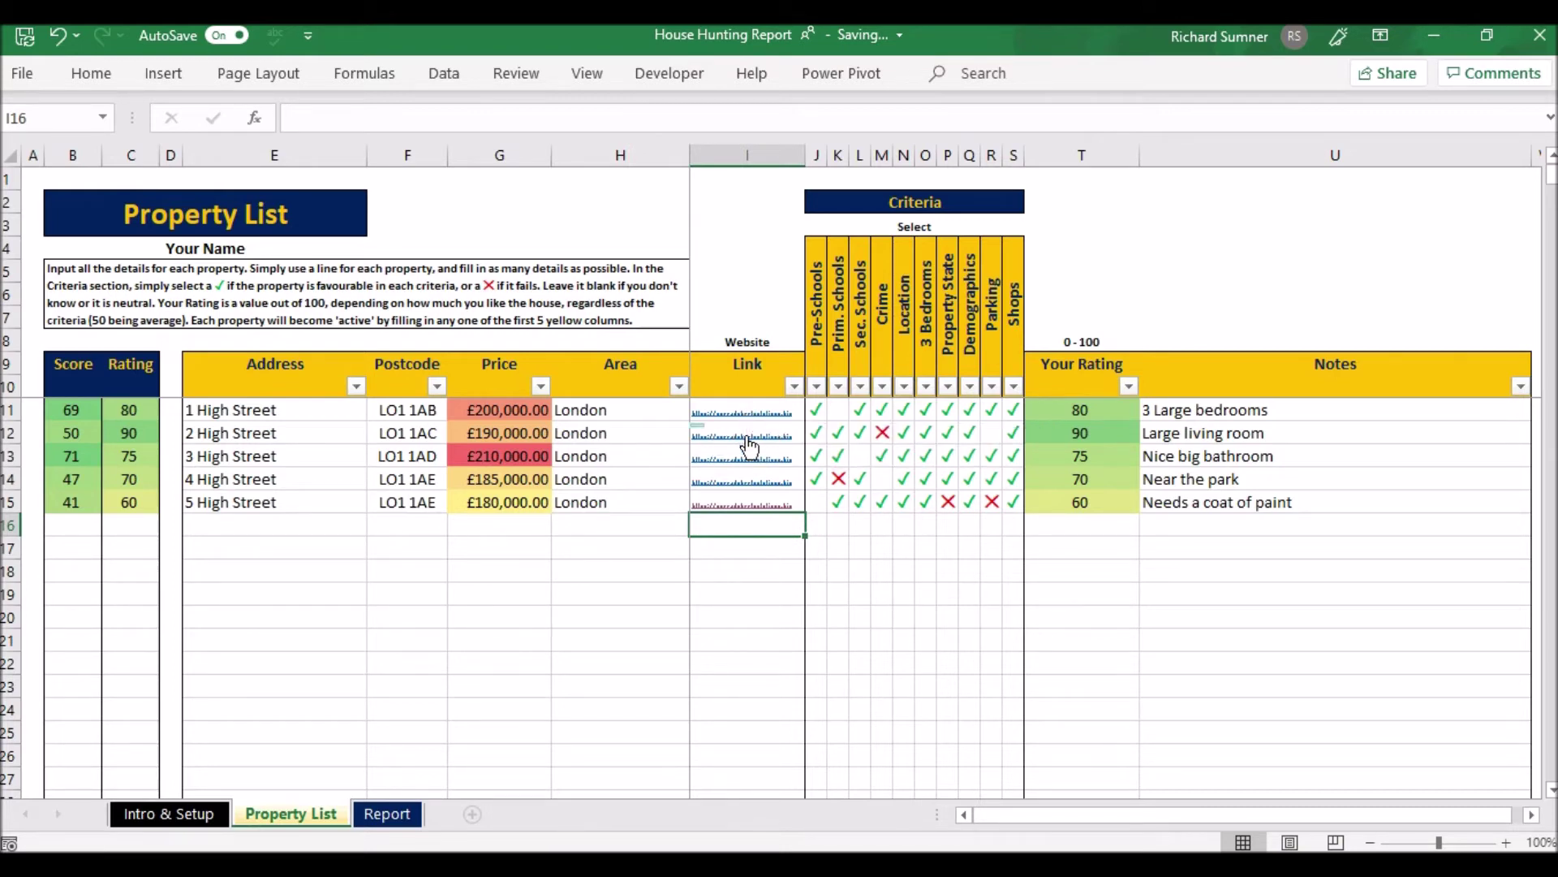
left_click(761, 558)
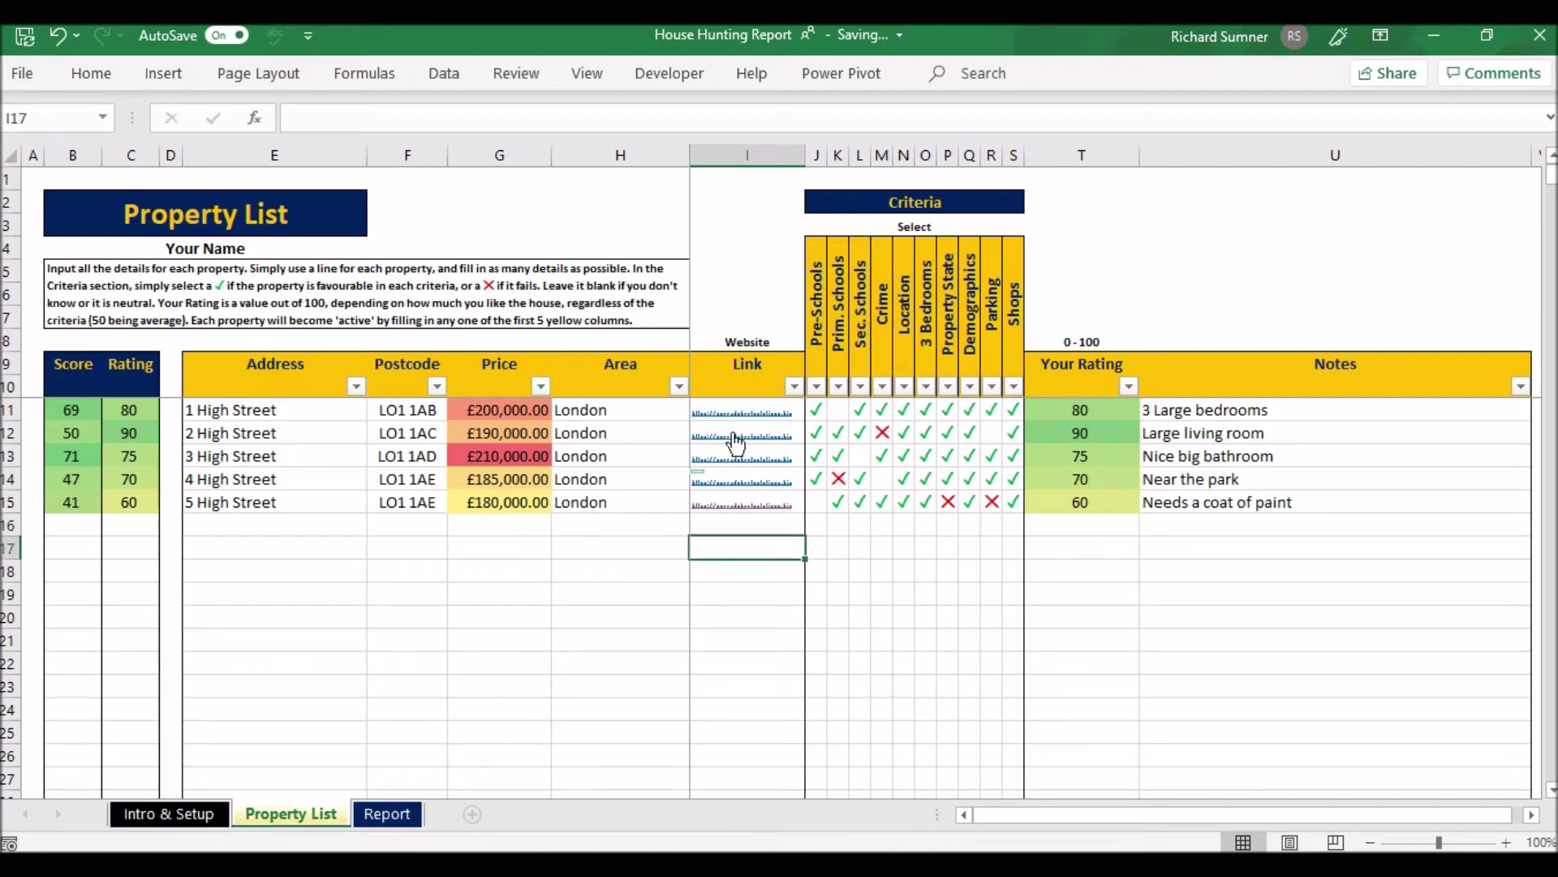
mouse_move(715, 462)
key("Right")
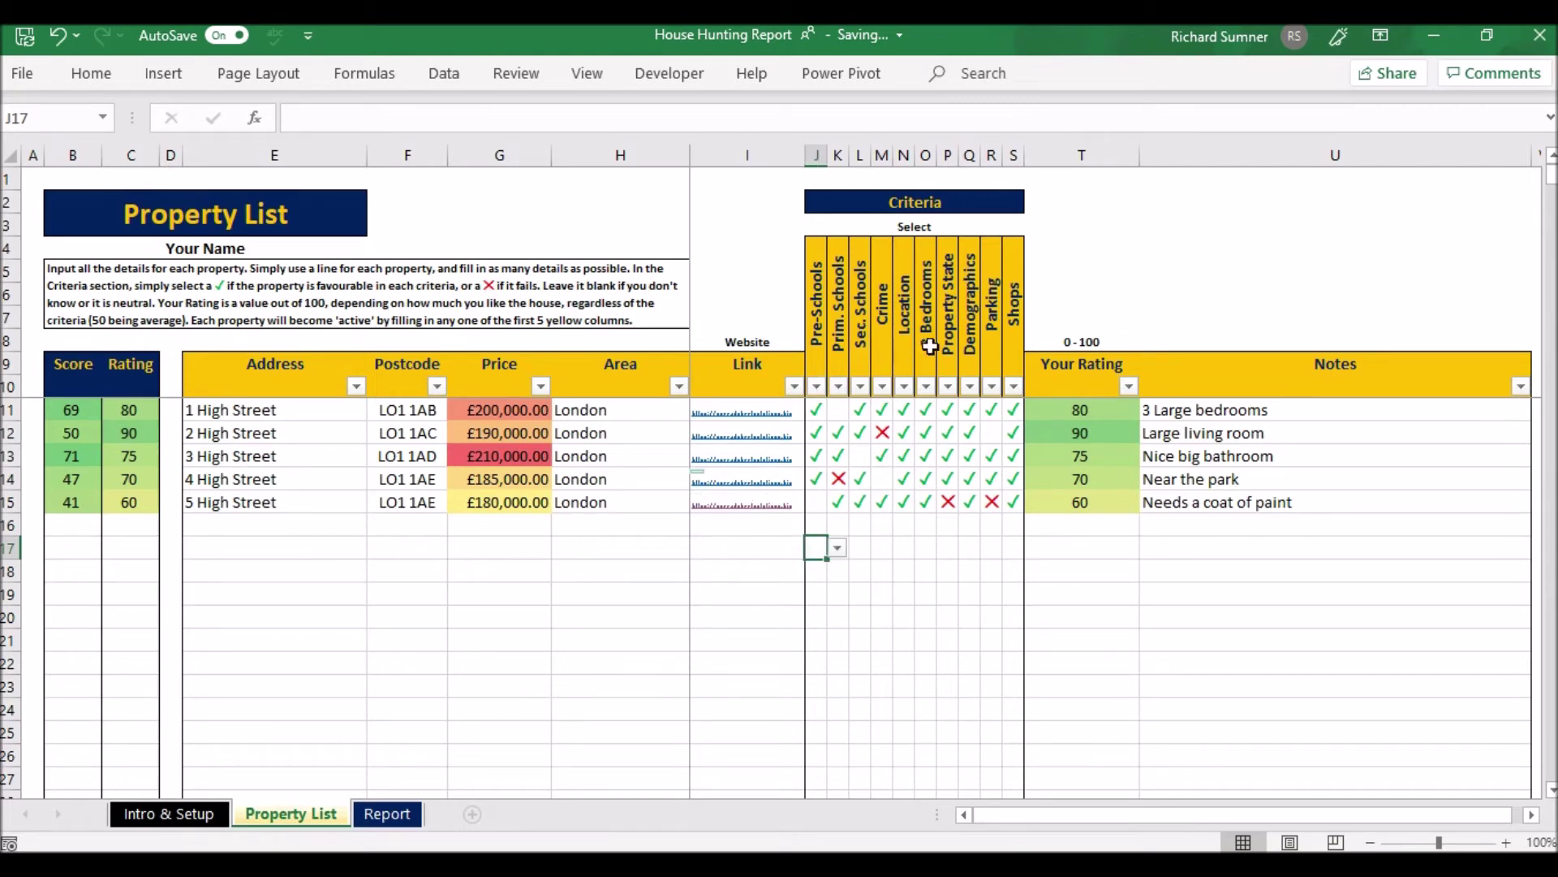
left_click(904, 523)
left_click(925, 525)
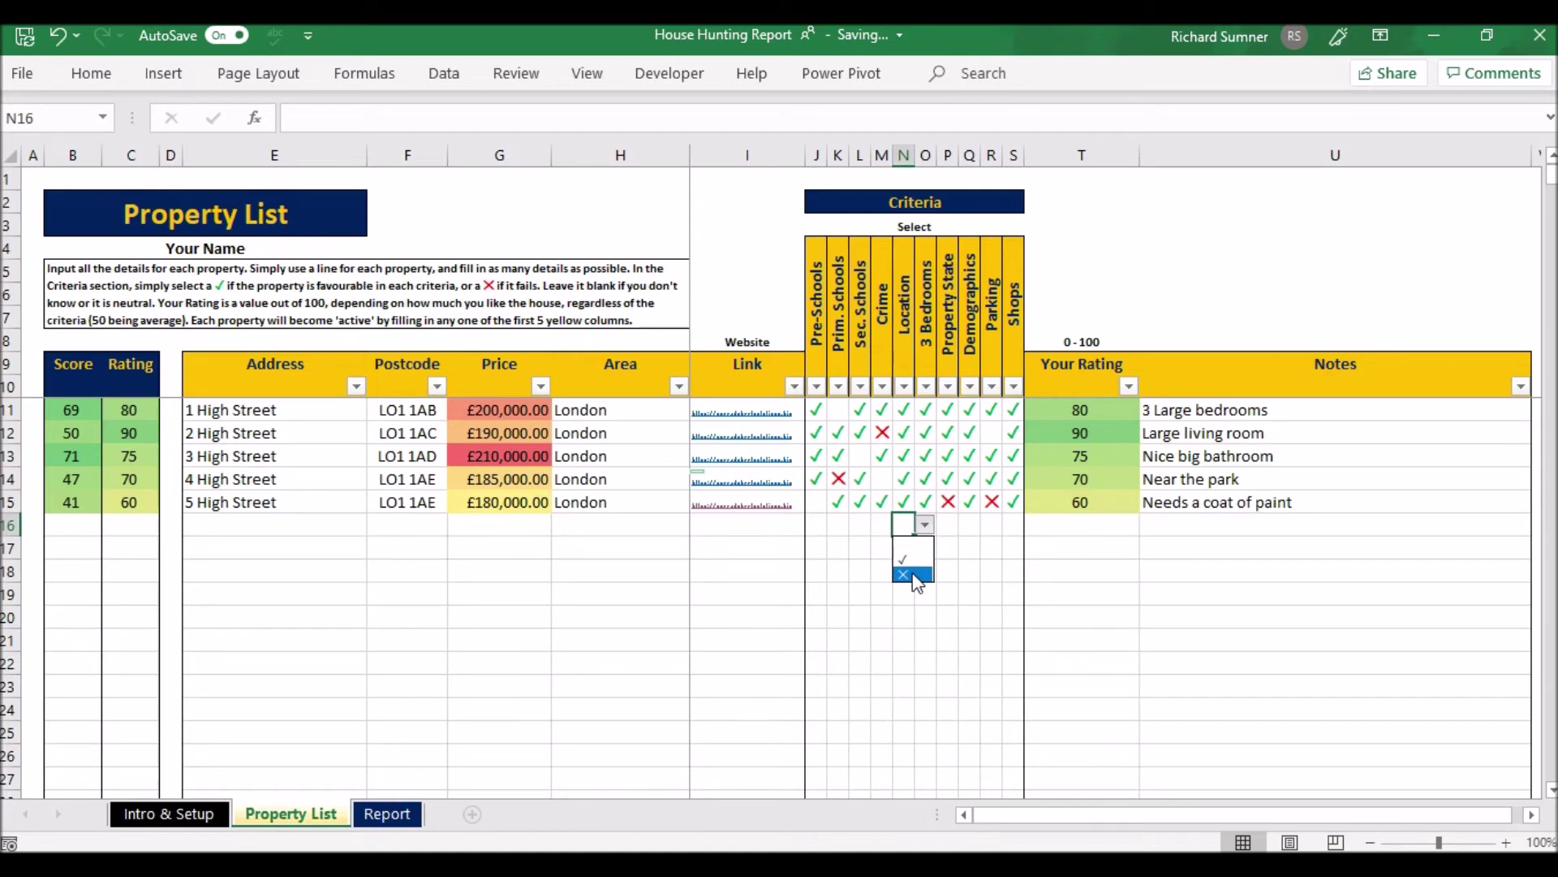
key("Escape")
Examine the existing scores in the Your Rating column for the five listed properties
left_click(1074, 524)
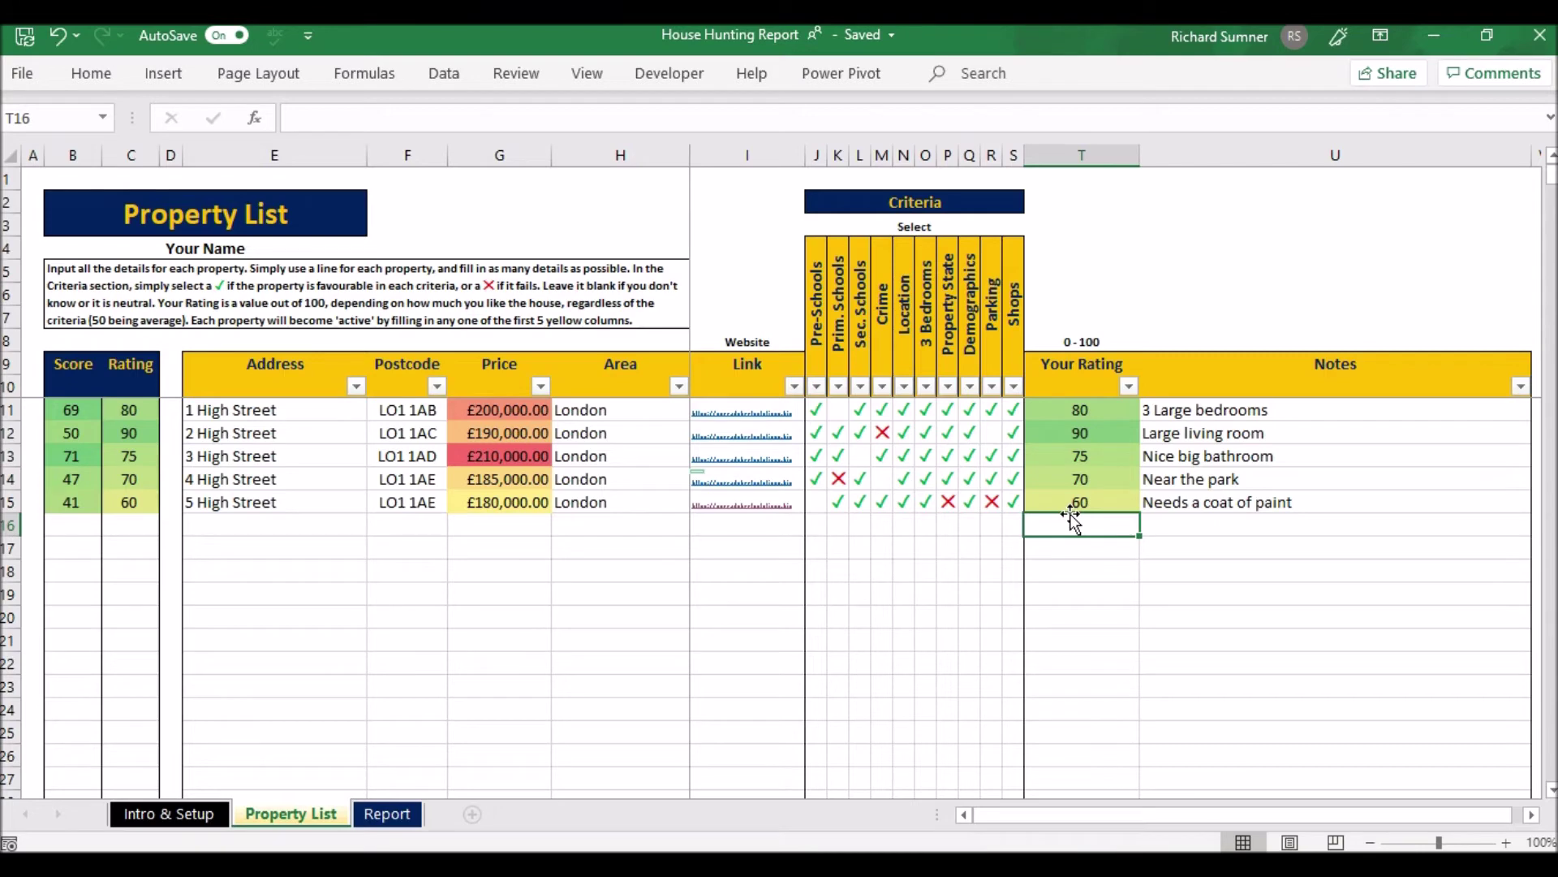
key("Up")
key("Up")
key("Up")
key("Up")
key("Up")
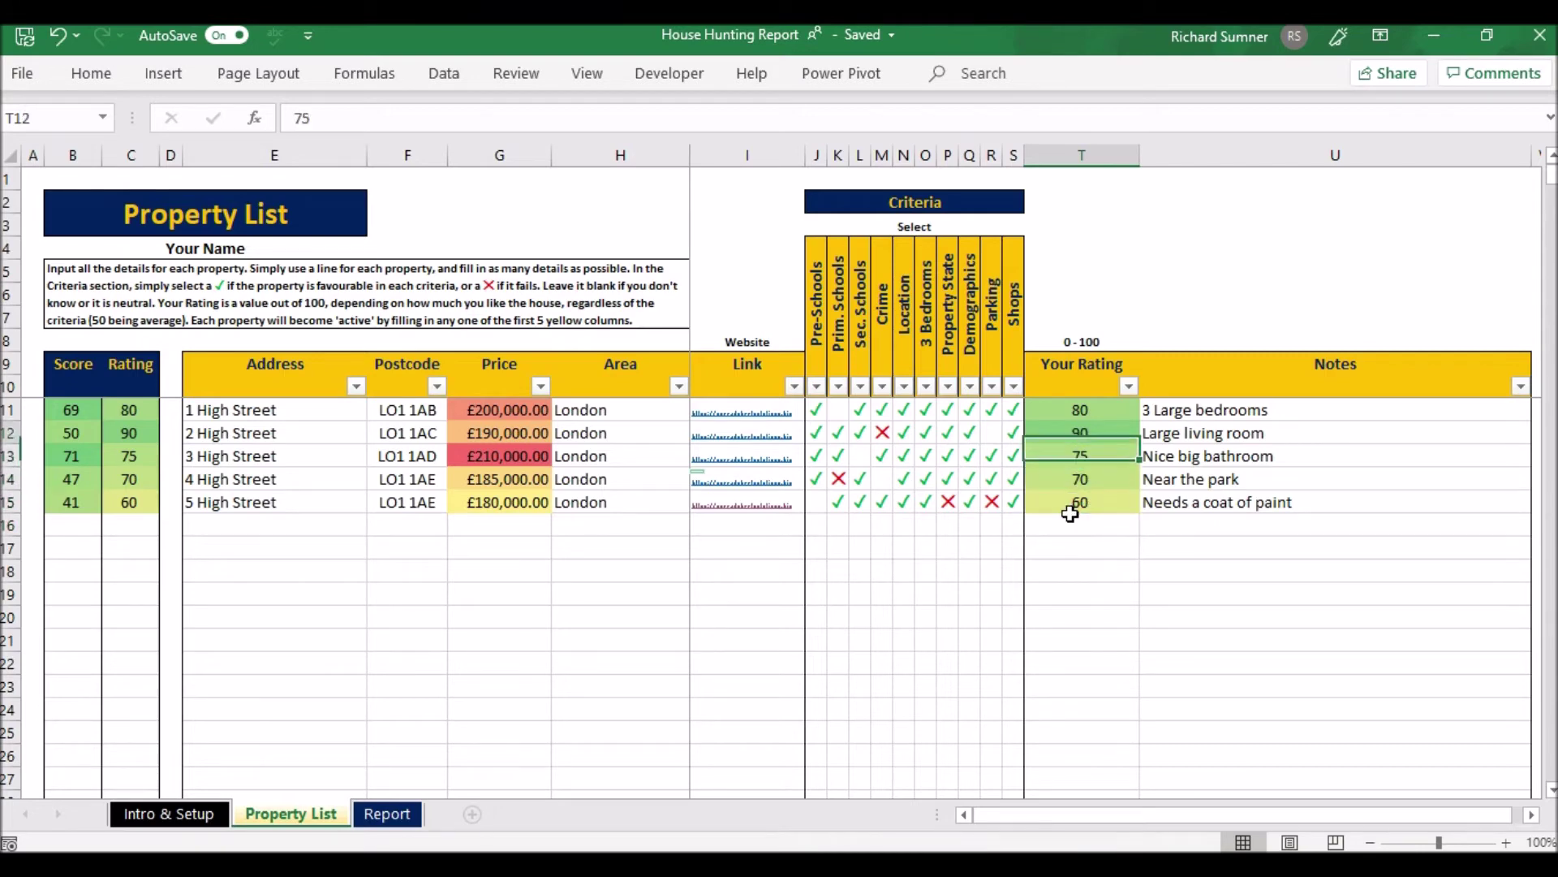
key("Down")
key("Down")
key("Down")
key("Down")
key("Down")
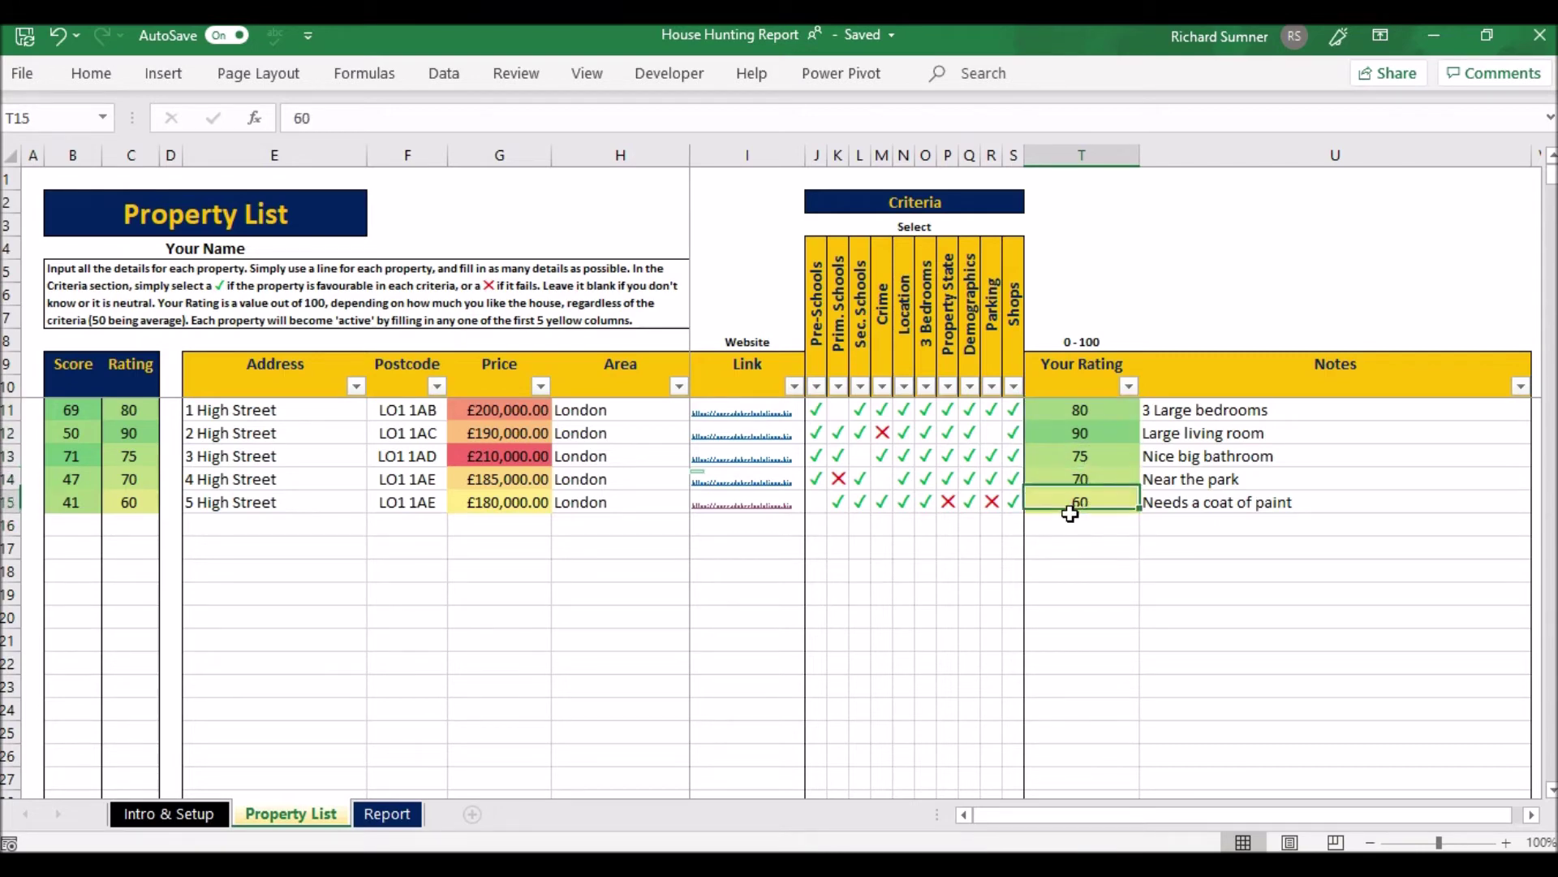
key("Up")
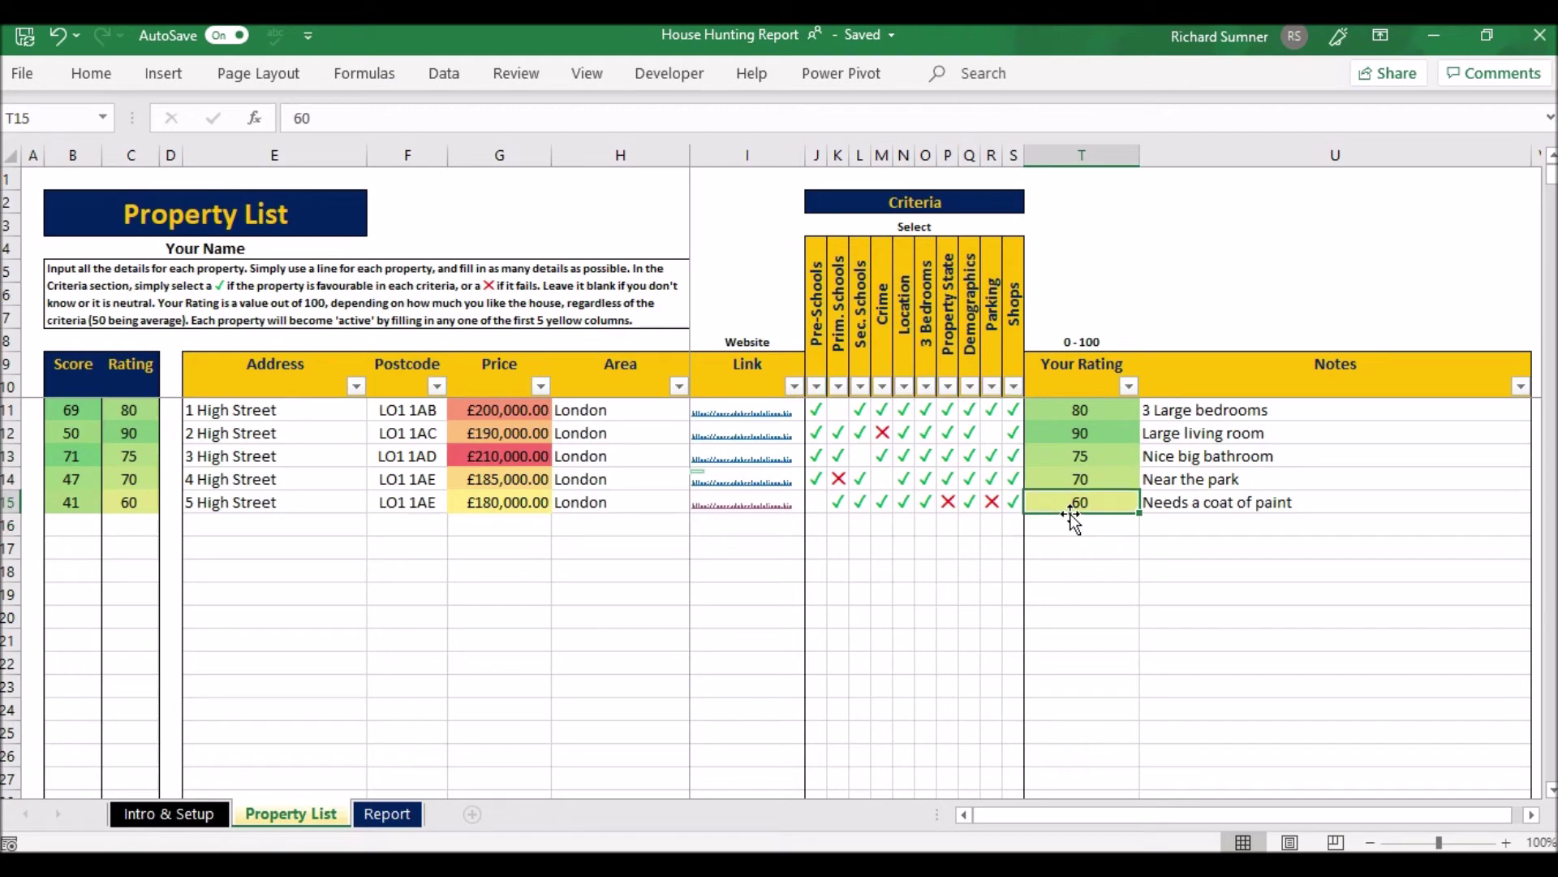
key("Down")
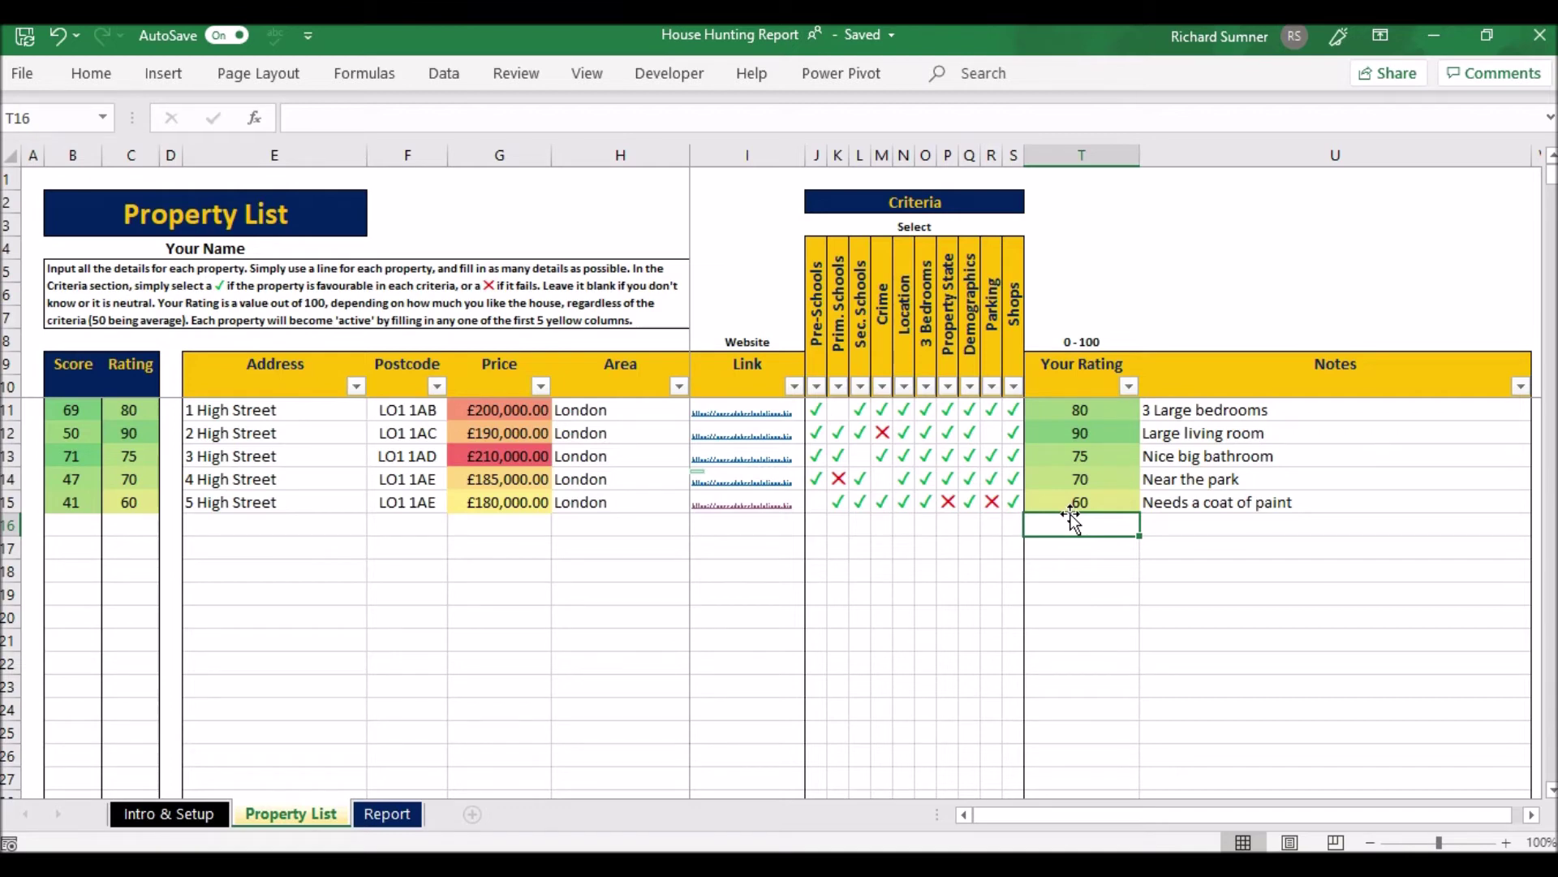
Enter a rating of 50 in the Your Rating column at cell T16
key("Up")
key("Down")
type("50")
key("Return")
key("Up")
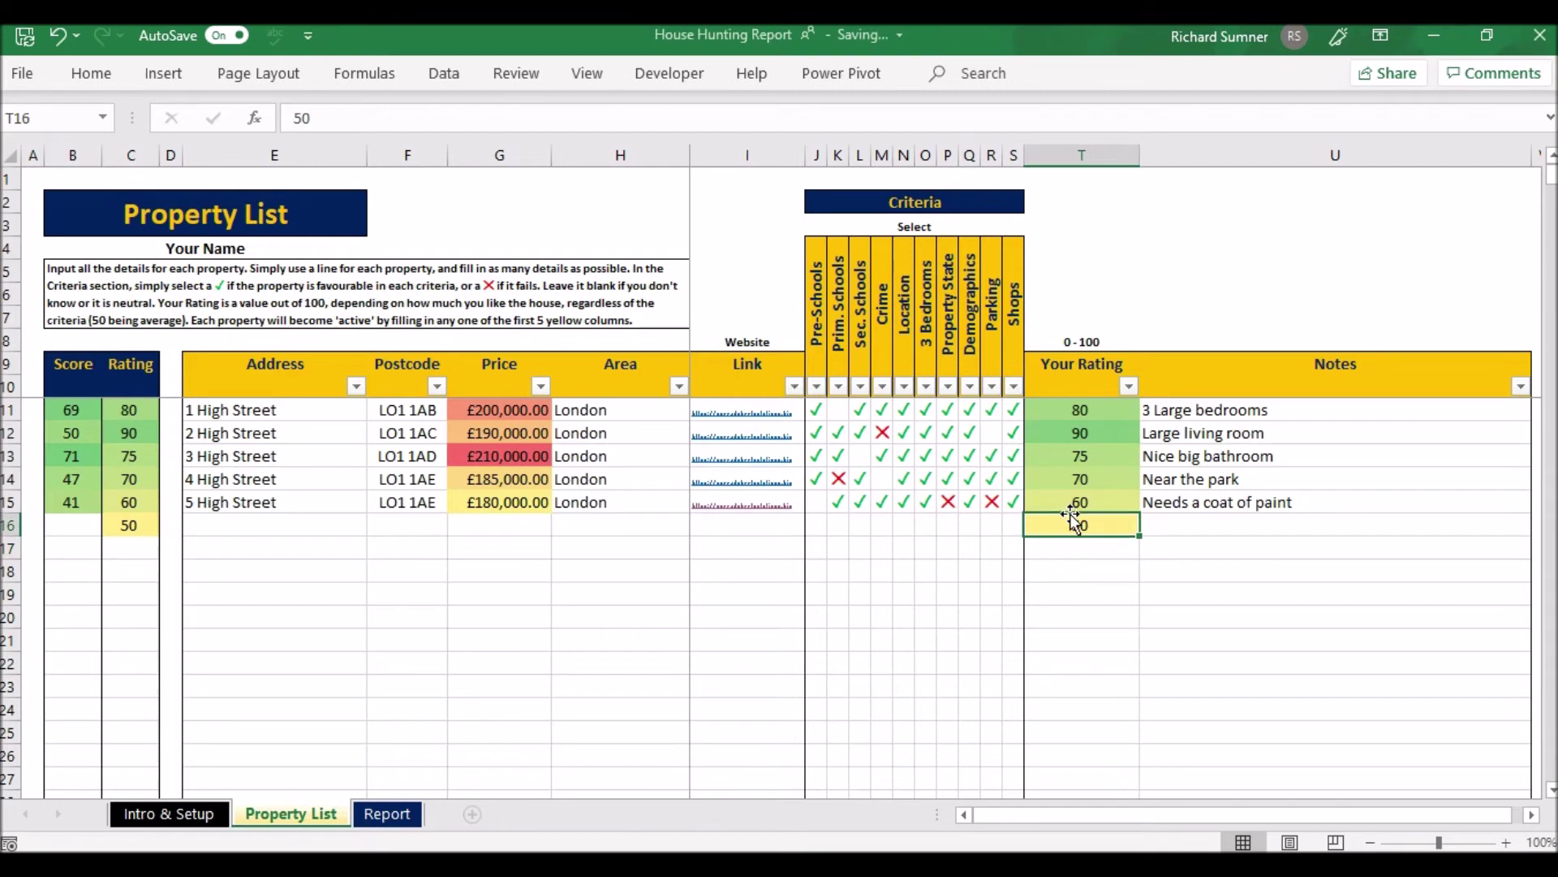
Set the rating in cell T16 to 20
type("20")
key("Return")
key("Up")
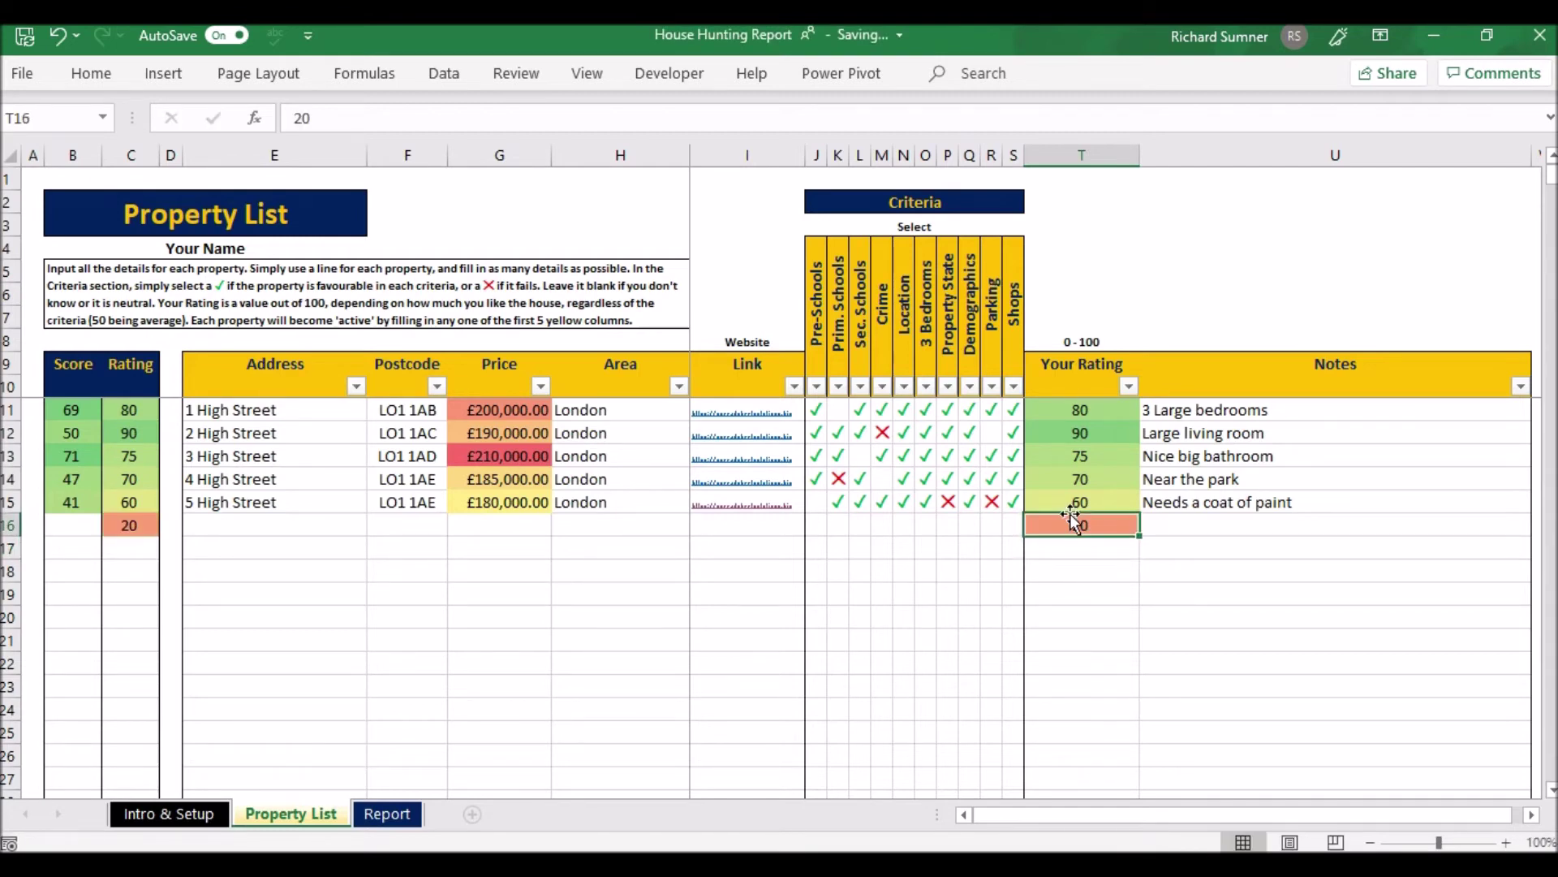
Set the rating in cell T16 to 70
type("70")
key("Return")
key("Up")
Change the trial rating in cell T16 to 100
key("F2")
key("BackSpace")
key("BackSpace")
type("100")
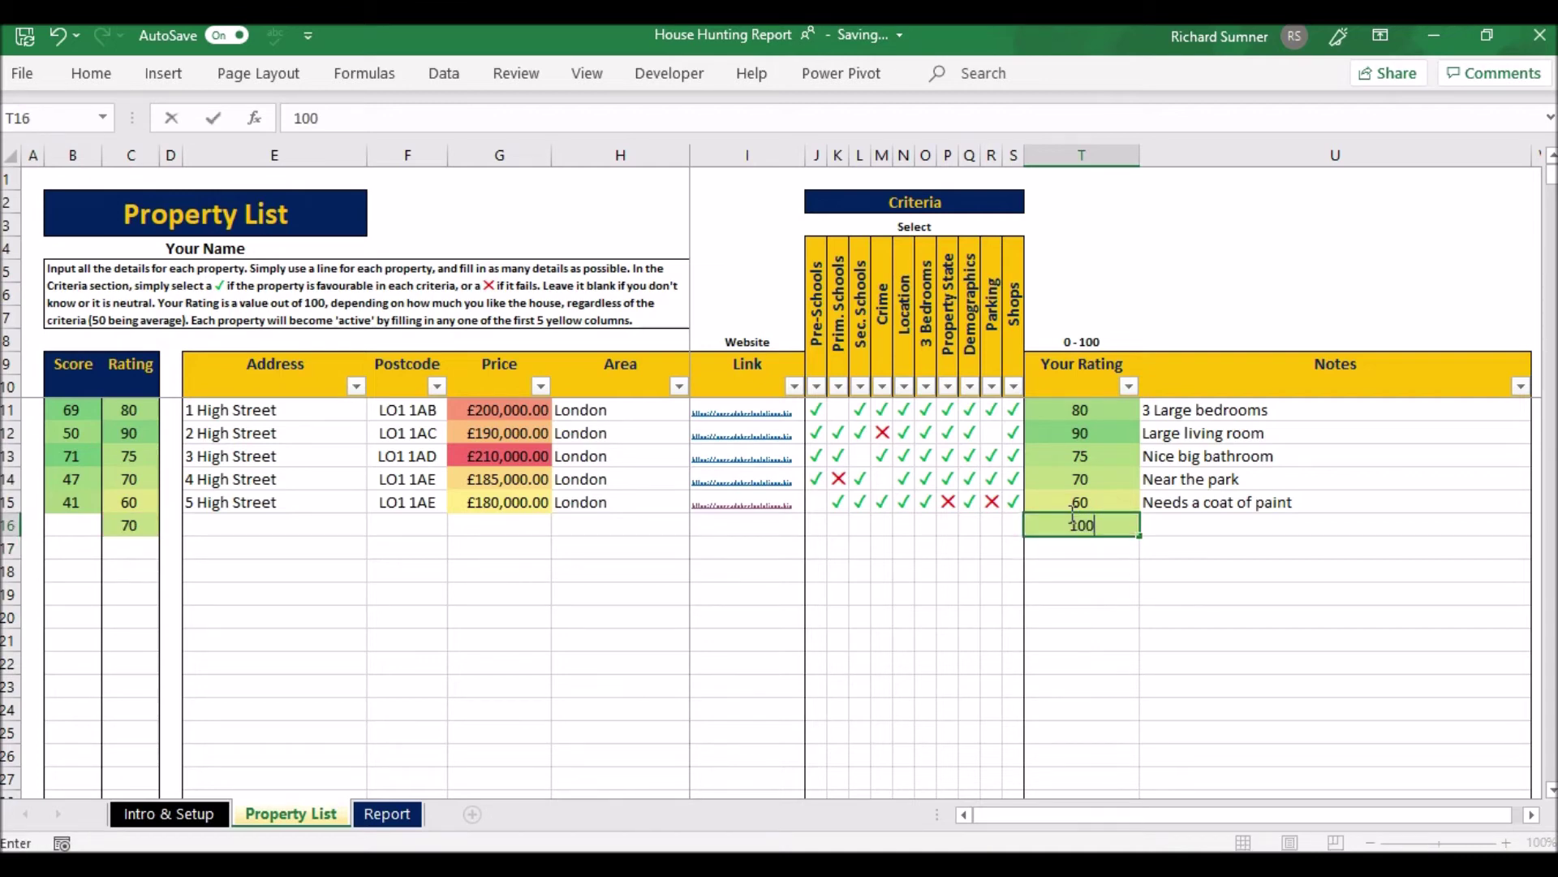
key("Return")
key("Up")
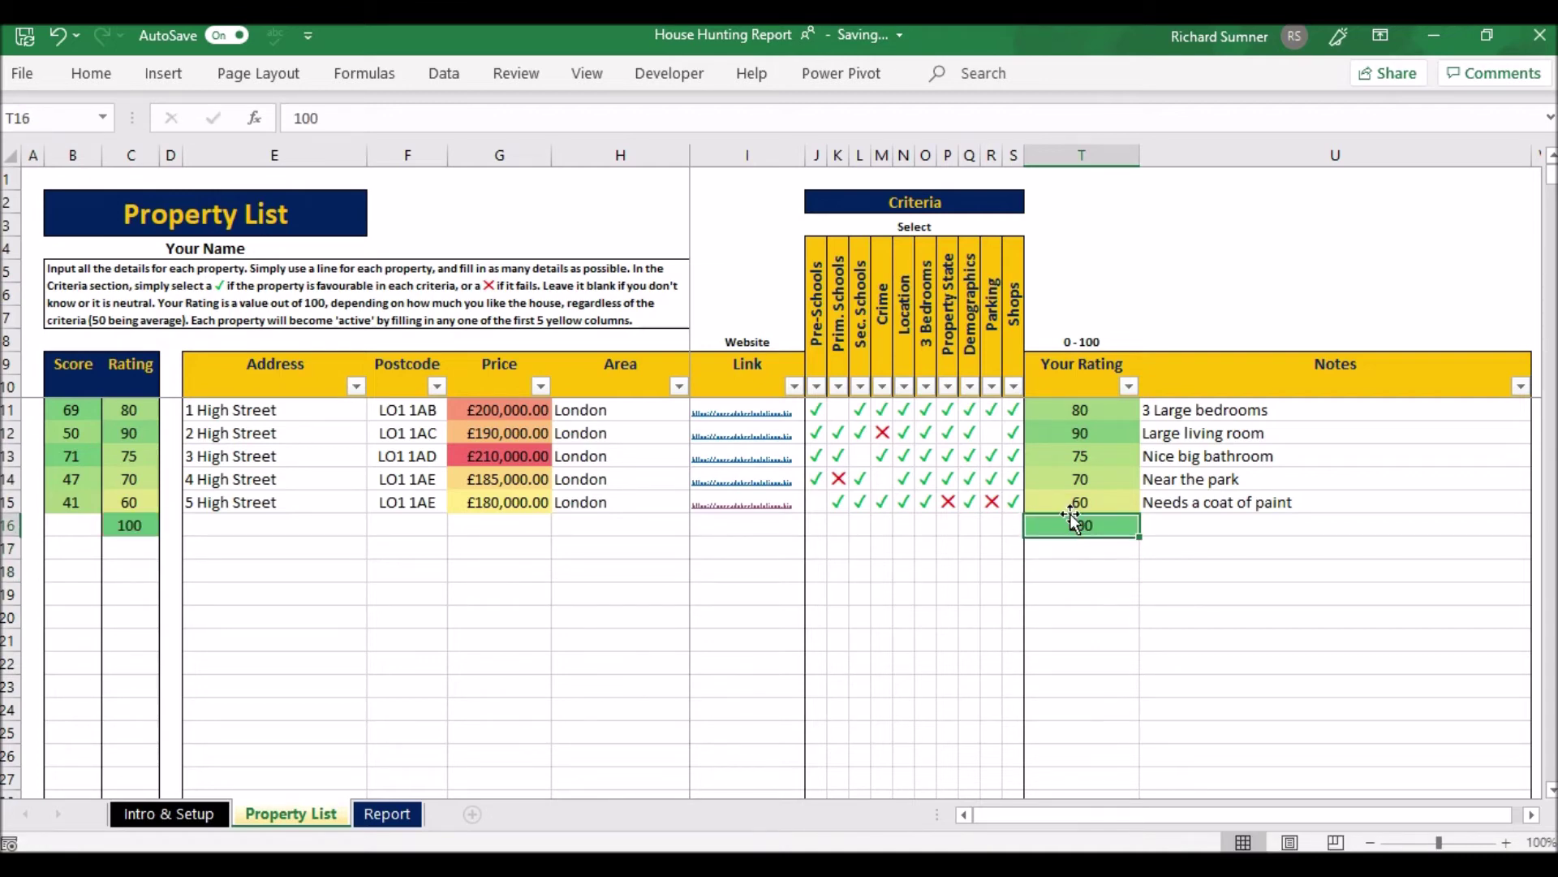
Clear the trial rating from cell T16 and return the selection to cell A1 of the Property List
key("Delete")
key("Down")
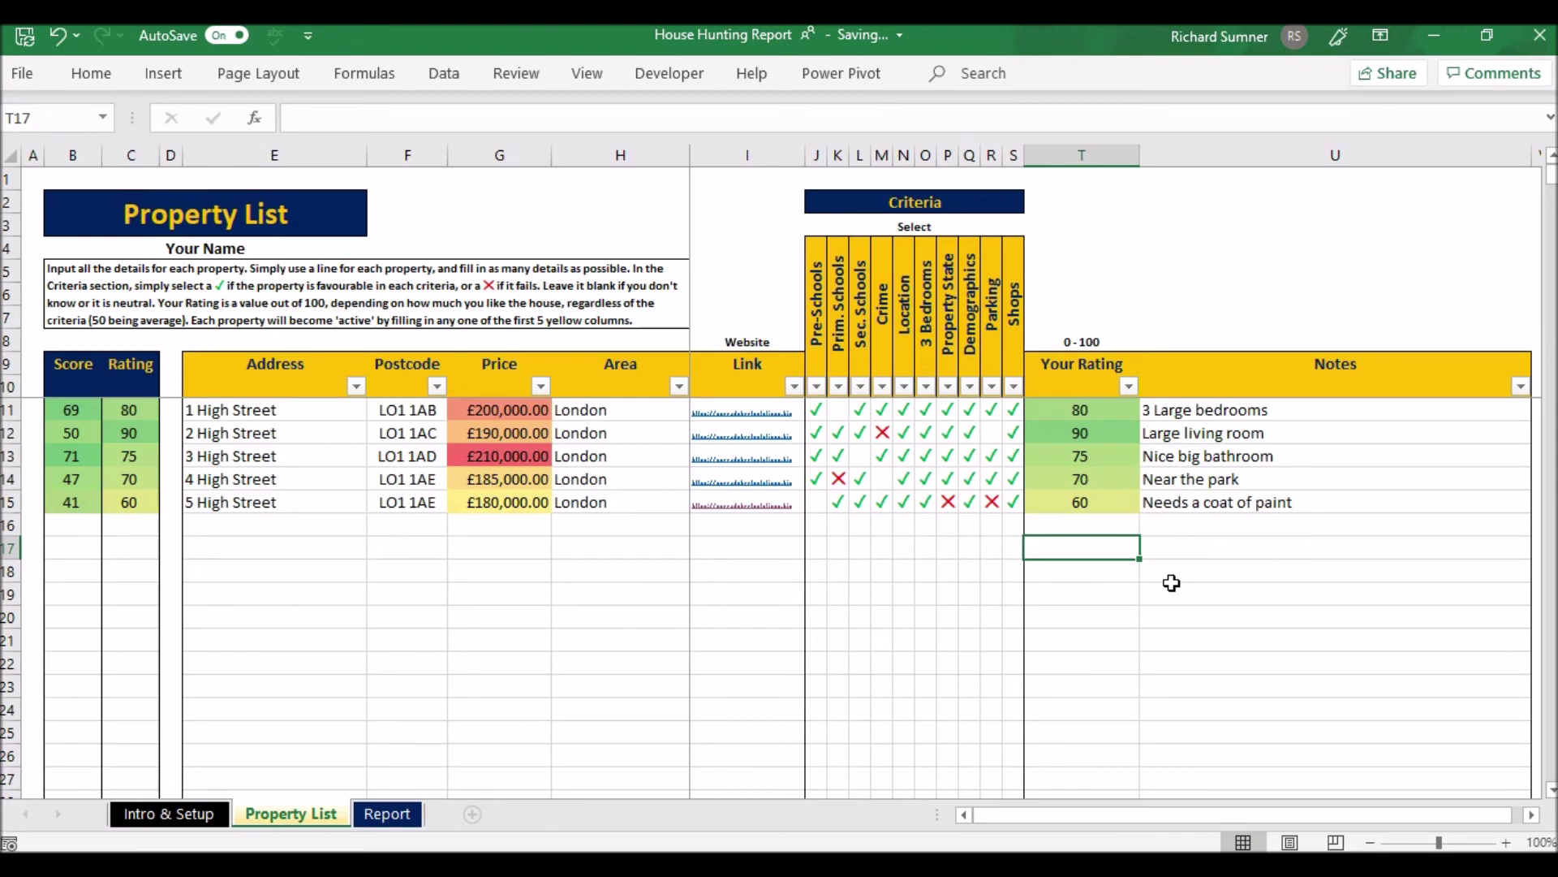
key("Left")
key("Left")
key("Left")
key("Left")
key("Left")
key("Left")
key("Left")
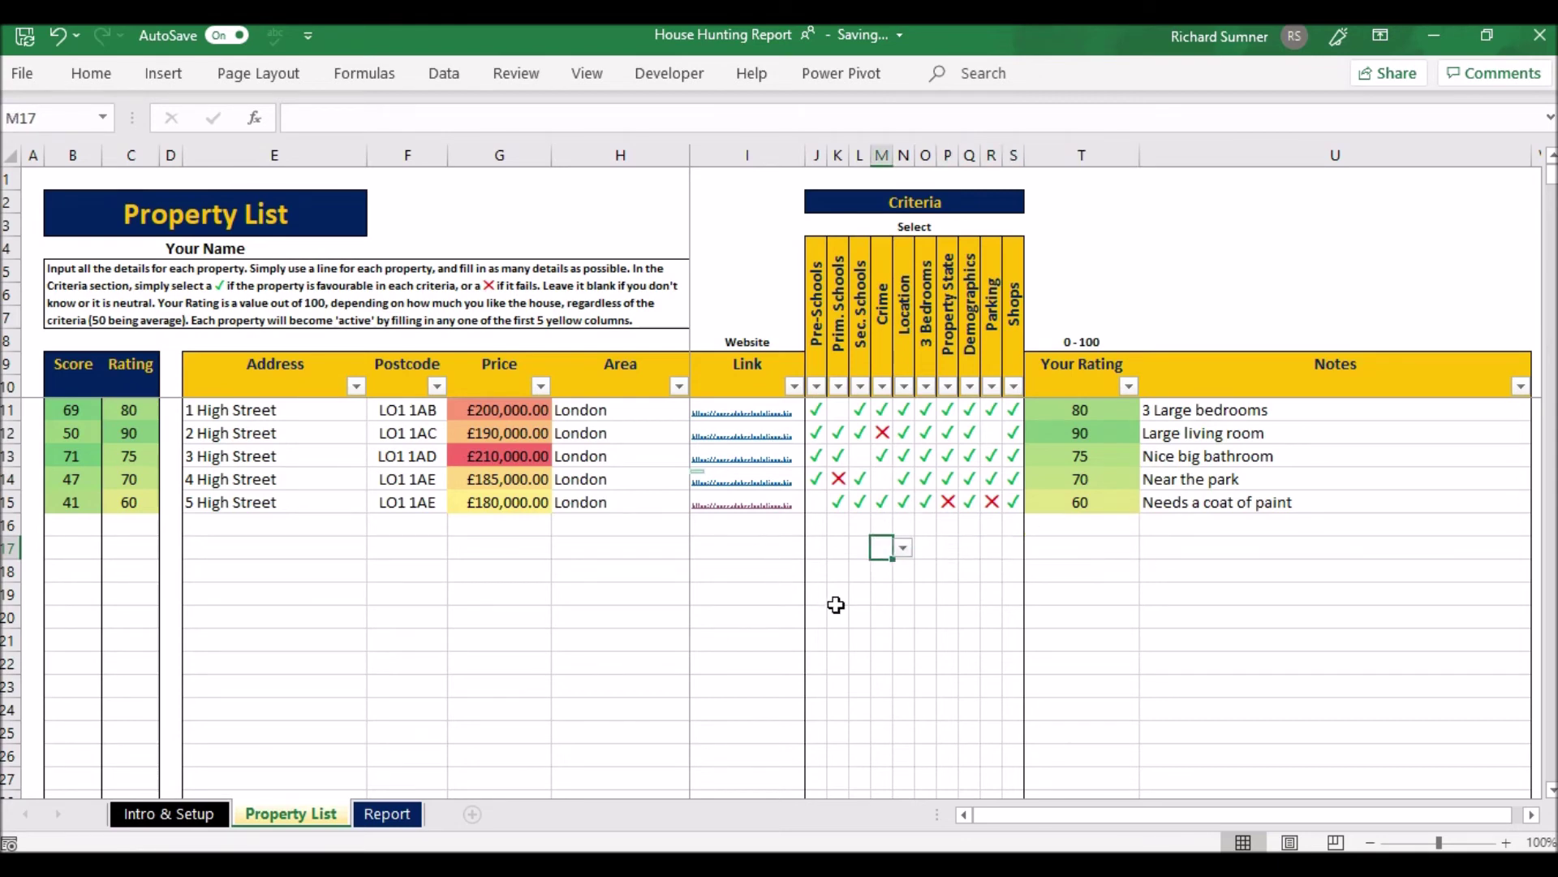
key("Left")
key("Left")
key("Left")
key("Left")
key("Left")
key("Left")
key("Left")
key("Left")
key("Left")
key("Left")
key("Left")
key("Left")
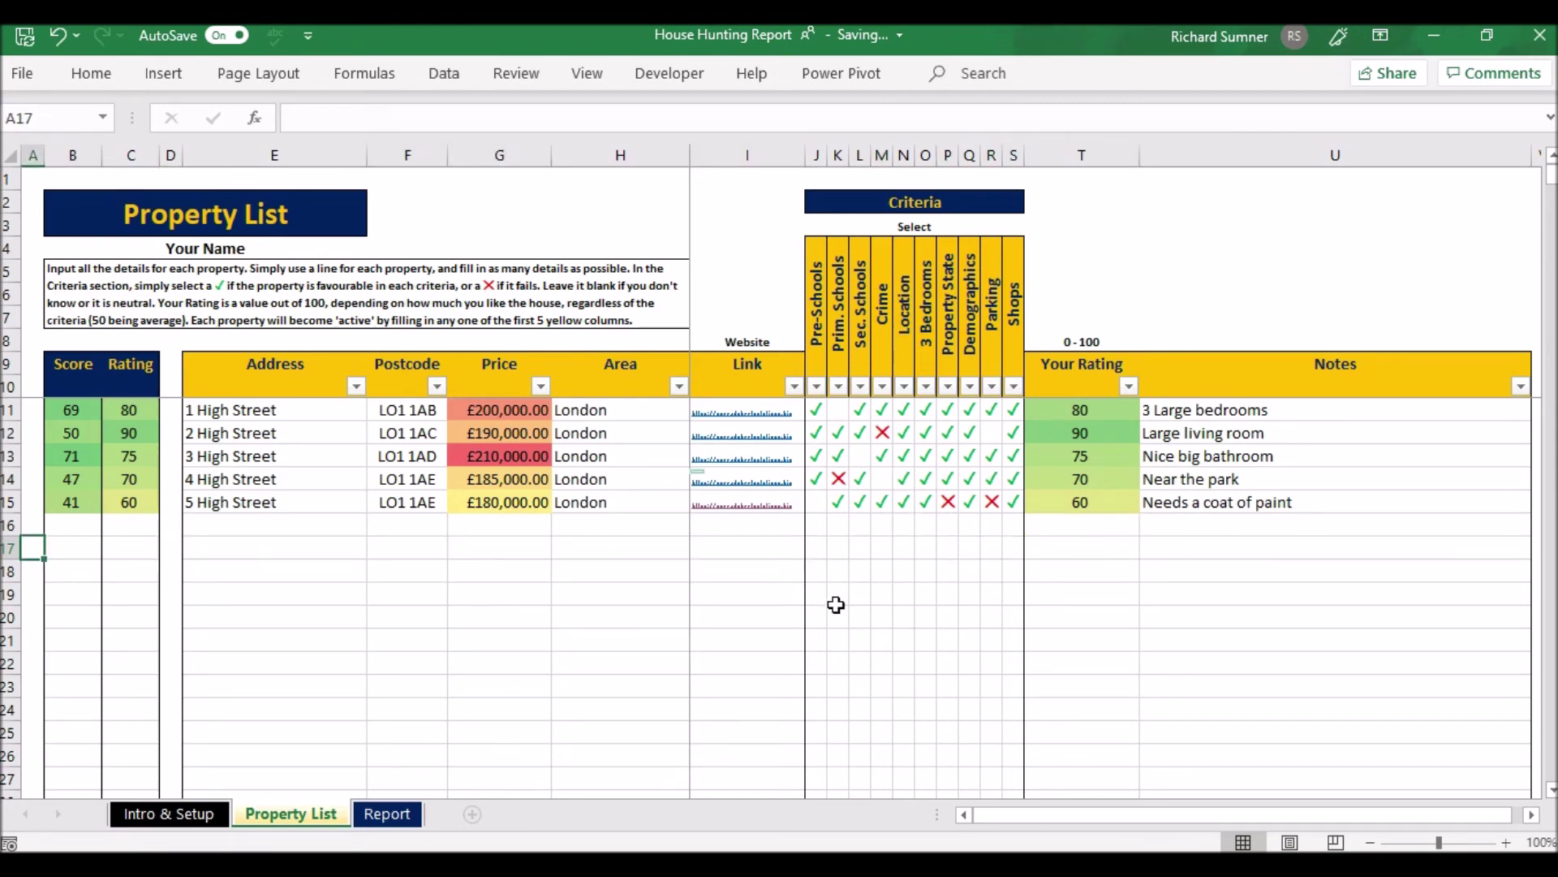
key("Up")
key("Up")
key("Up")
key("Up")
key("Up")
key("Up")
key("Up")
key("Up")
key("Up")
key("Up")
key("Up")
key("Up")
key("Up")
key("Up")
key("Up")
key("Up")
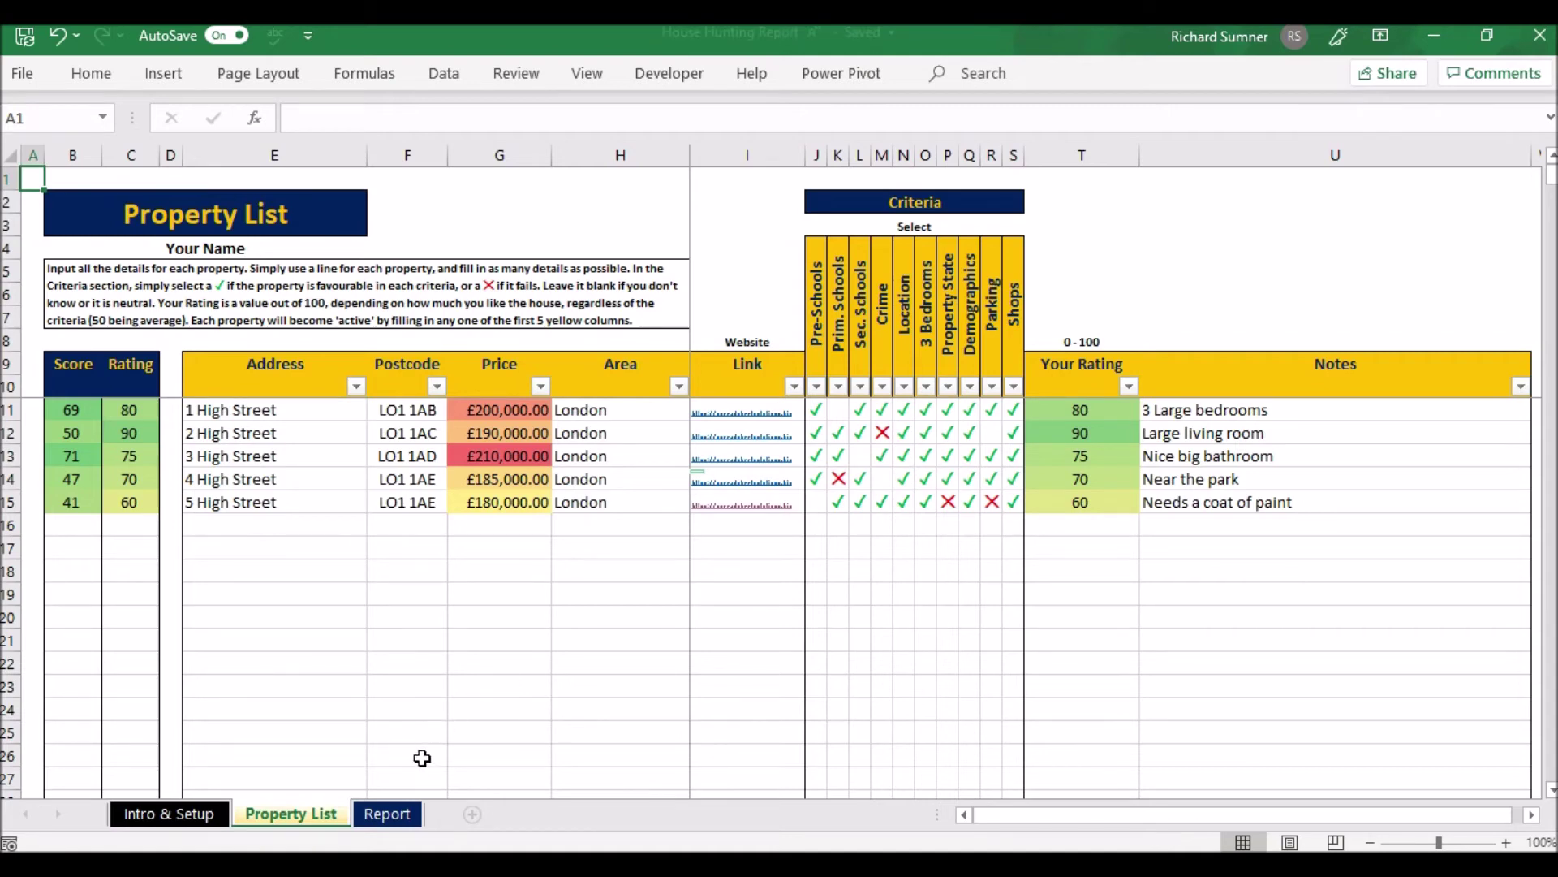
Examine the Report sheet's Top 10 tables based on score and on rating, including their Other Rank columns and criteria marks
left_click(398, 821)
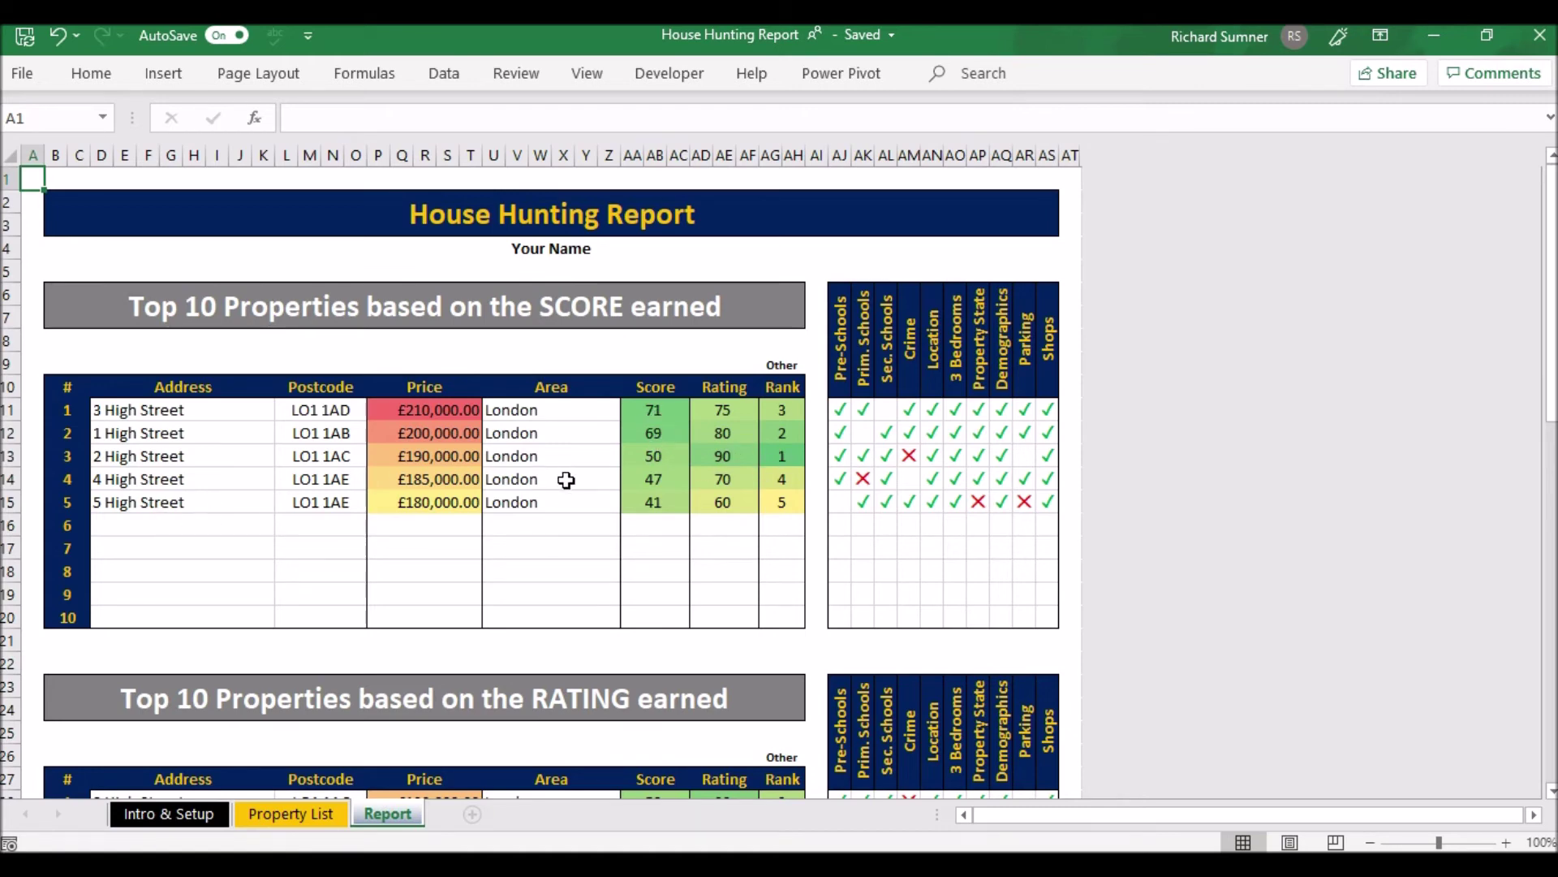
scroll(566, 480, "down", 3)
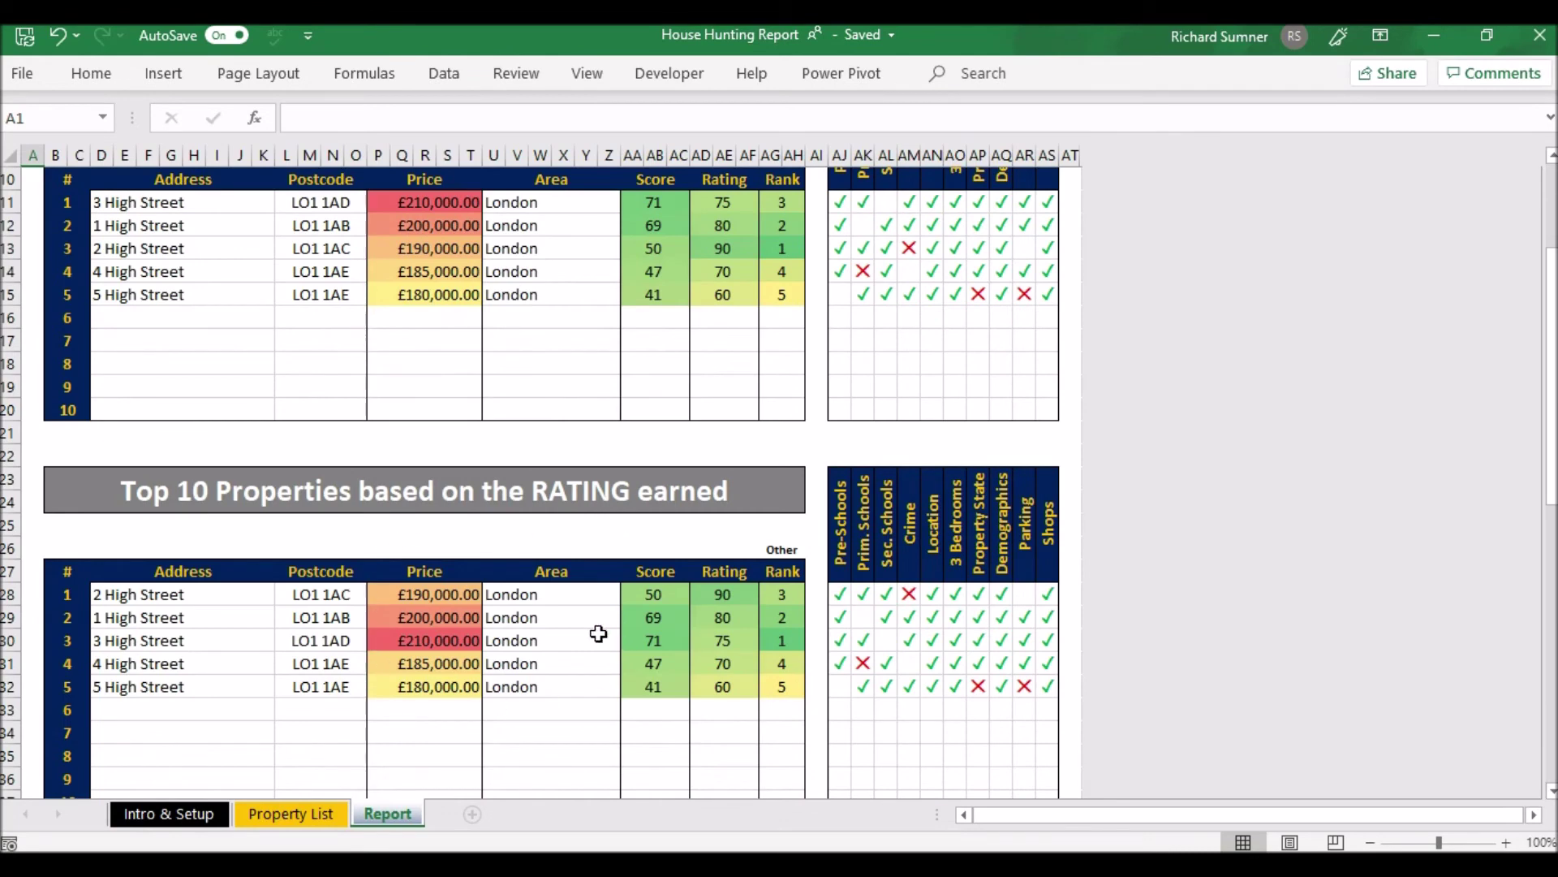
scroll(535, 630, "up", 2)
scroll(535, 630, "down", 2)
scroll(535, 630, "up", 1)
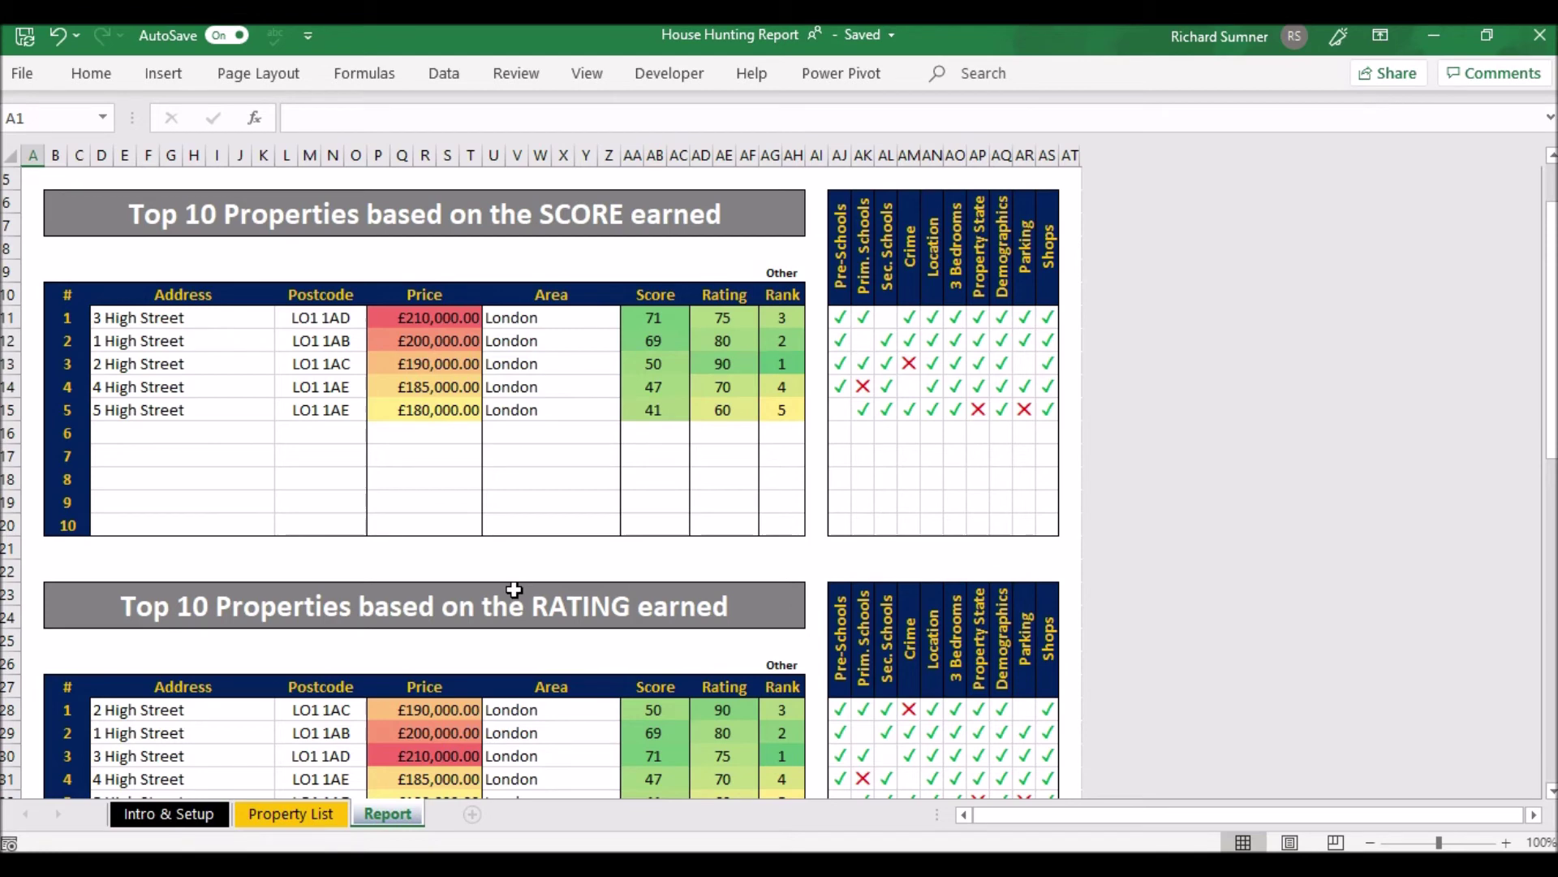
scroll(515, 590, "up", 2)
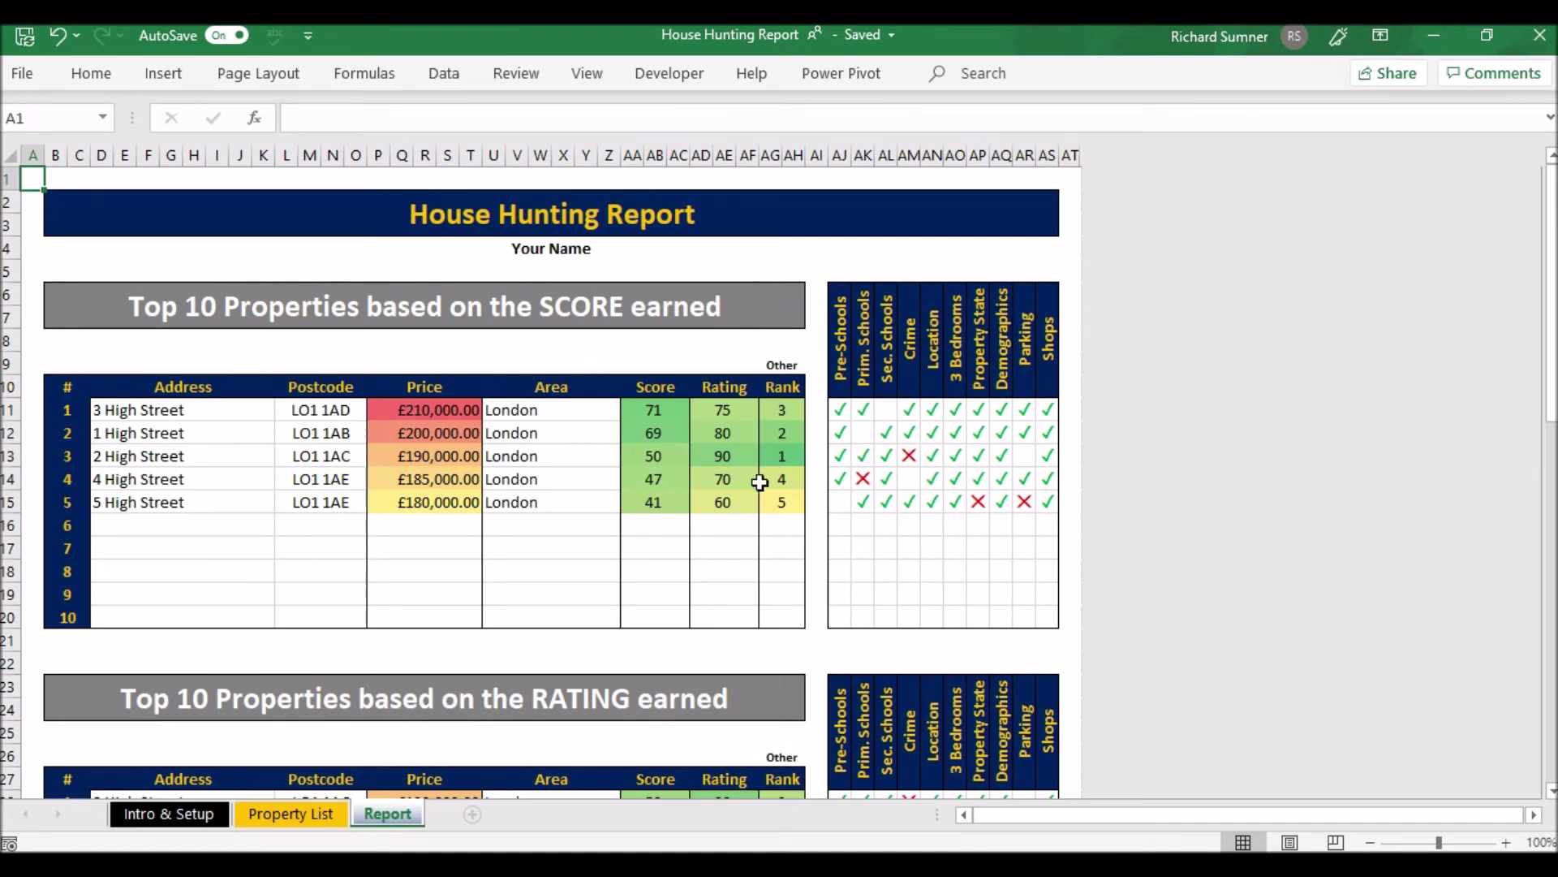
scroll(736, 500, "down", 1)
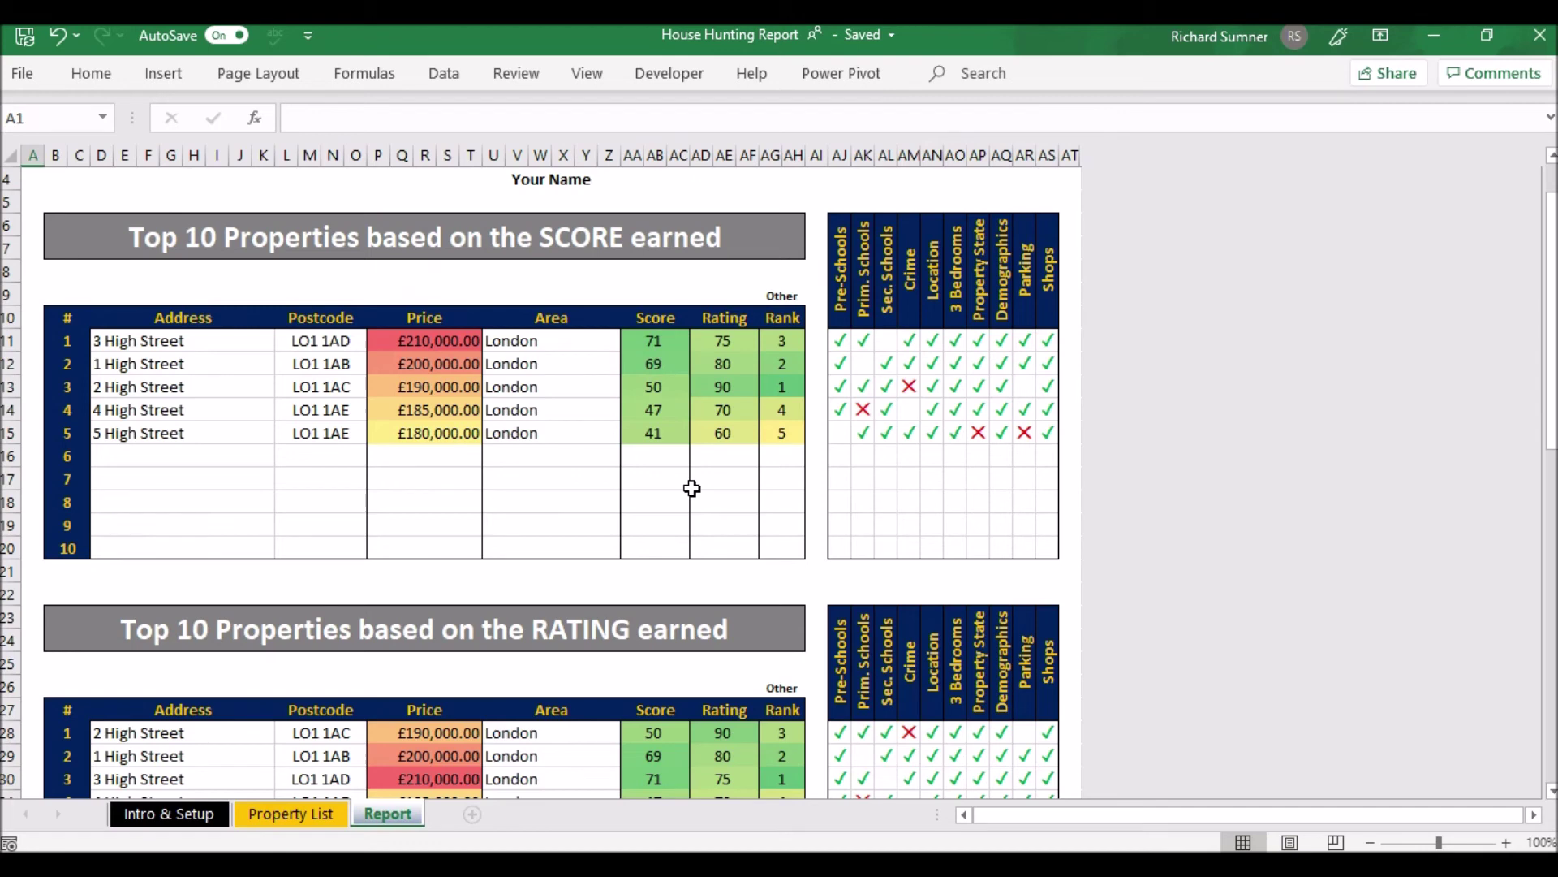
scroll(692, 488, "down", 2)
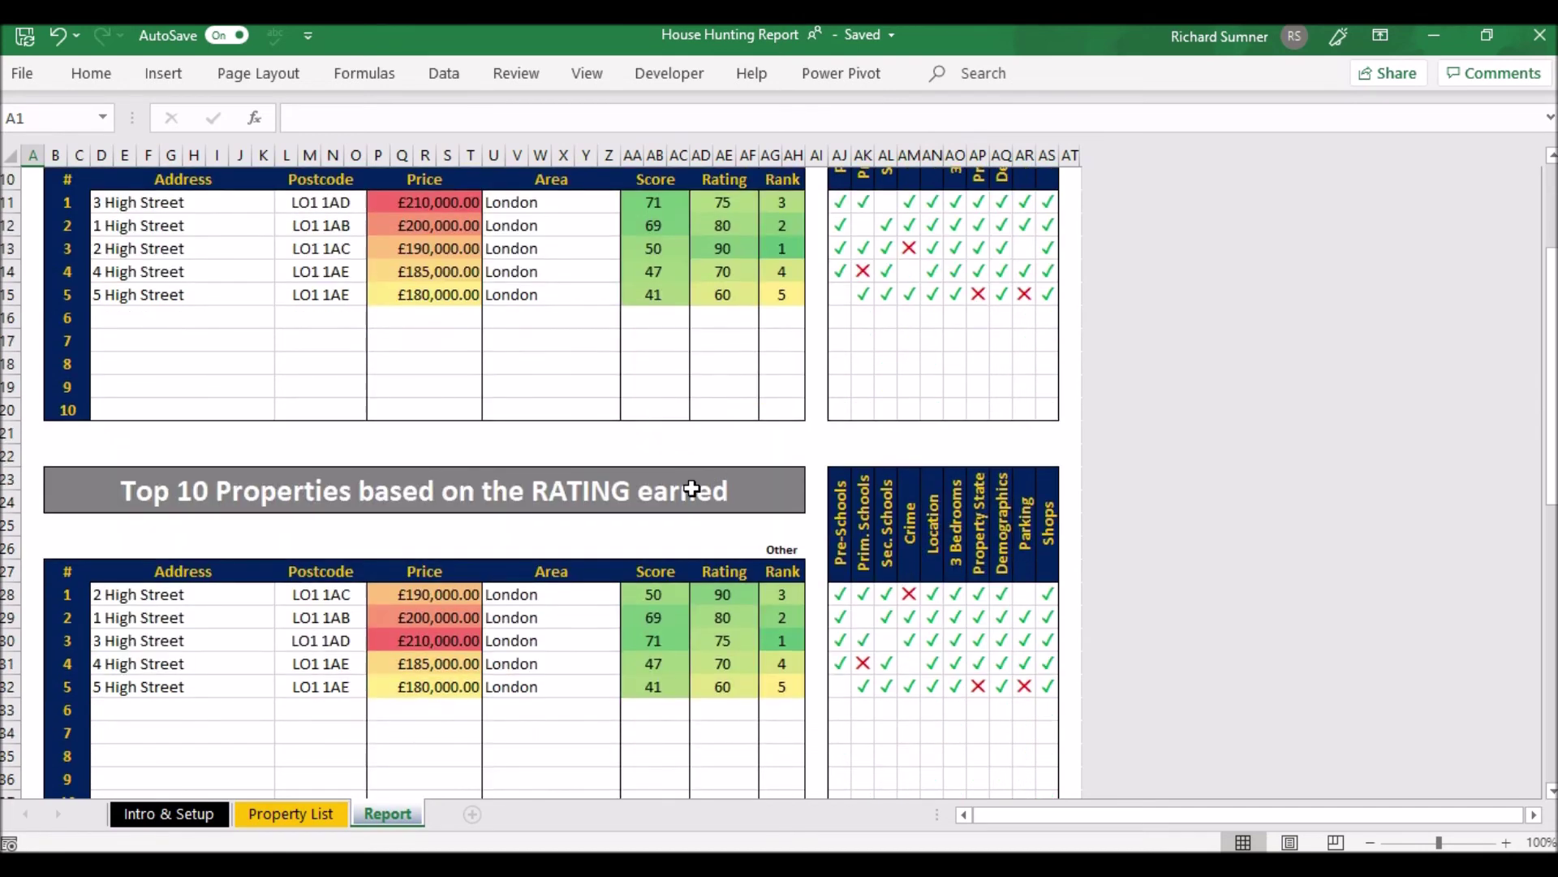
scroll(692, 488, "up", 2)
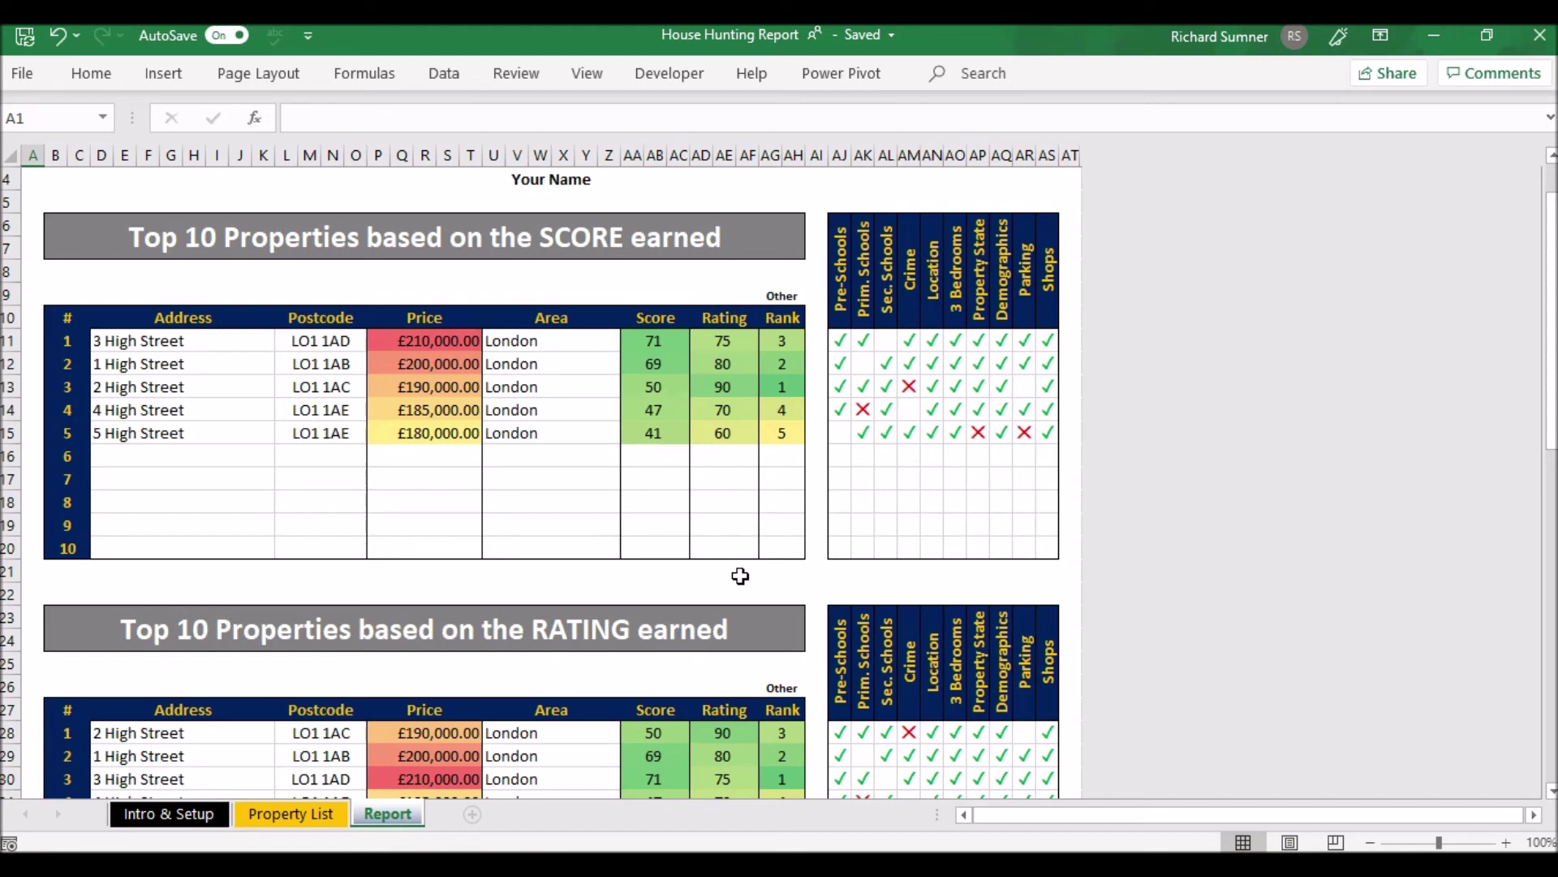
scroll(740, 577, "down", 2)
scroll(741, 576, "down", 2)
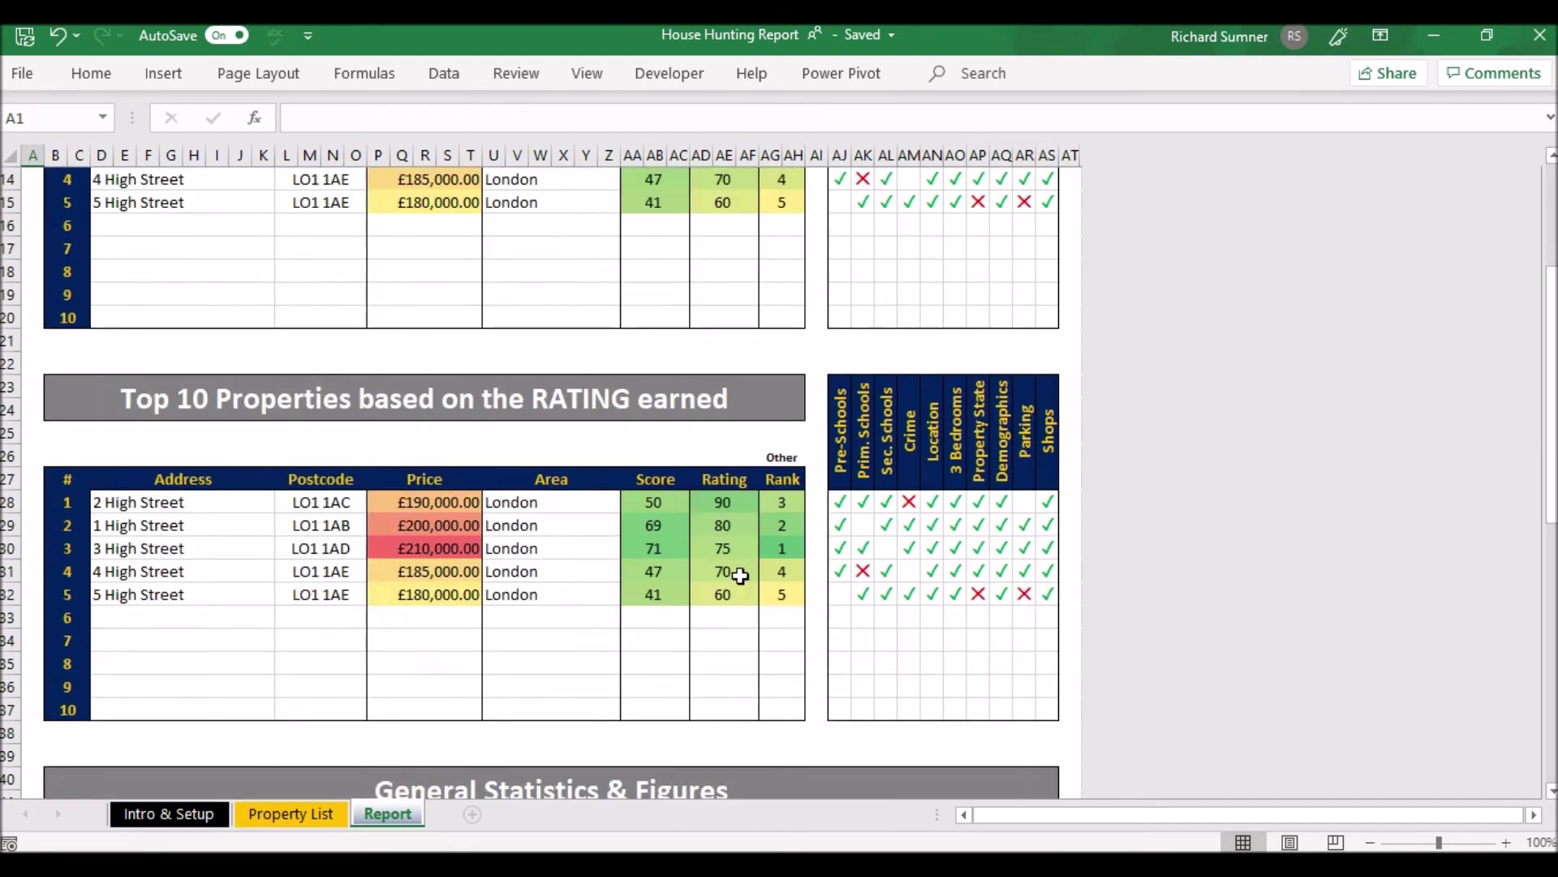
Examine the General Statistics & Figures section of the report, covering the criteria breakdown, average values and properties per rating range
scroll(741, 576, "down", 8)
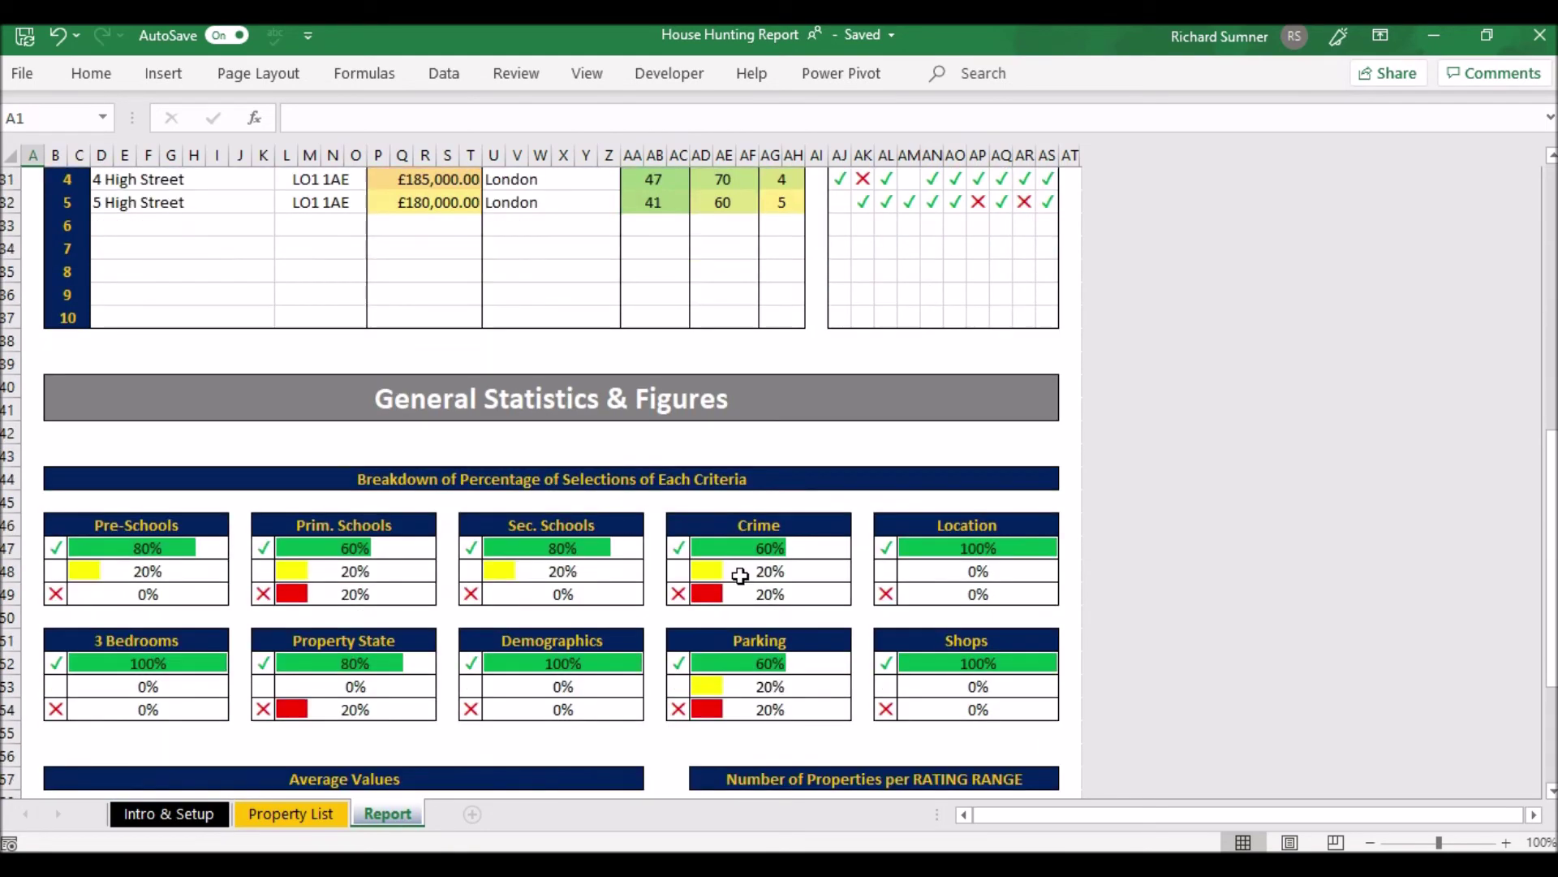
scroll(741, 577, "down", 1)
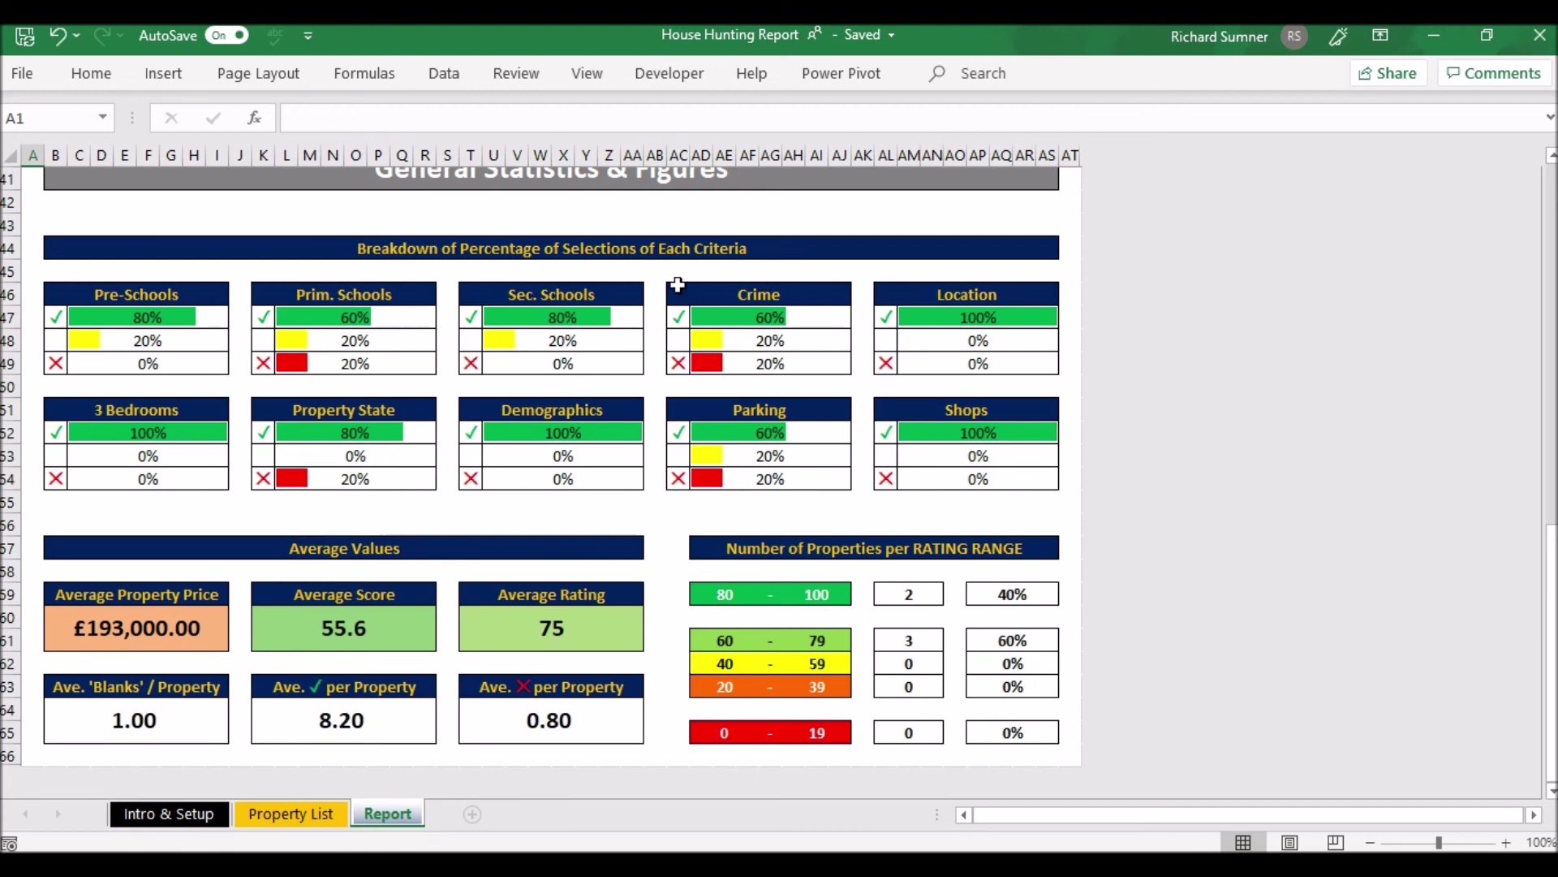
scroll(678, 285, "down", 2)
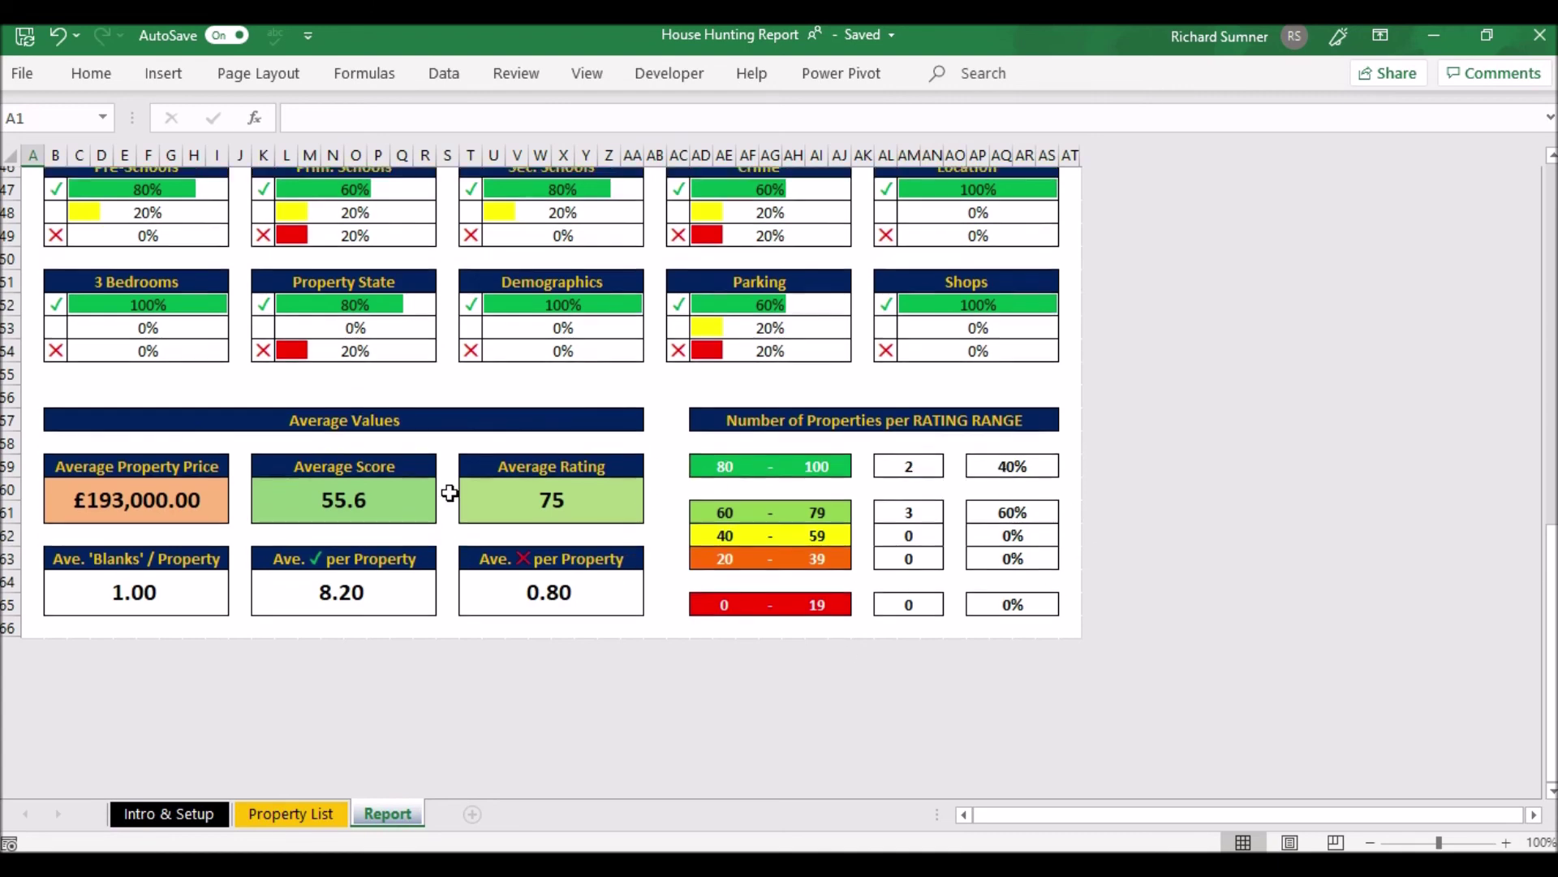
scroll(449, 490, "up", 1)
Return the selection to cell A1 at the beginning of the Report sheet
left_click(409, 455)
key("Left")
key("Left")
key("Left")
key("Left")
key("Left")
key("Left")
key("Left")
key("Left")
key("Left")
key("Left")
key("Left")
key("Left")
key("Left")
key("Left")
key("Left")
key("Left")
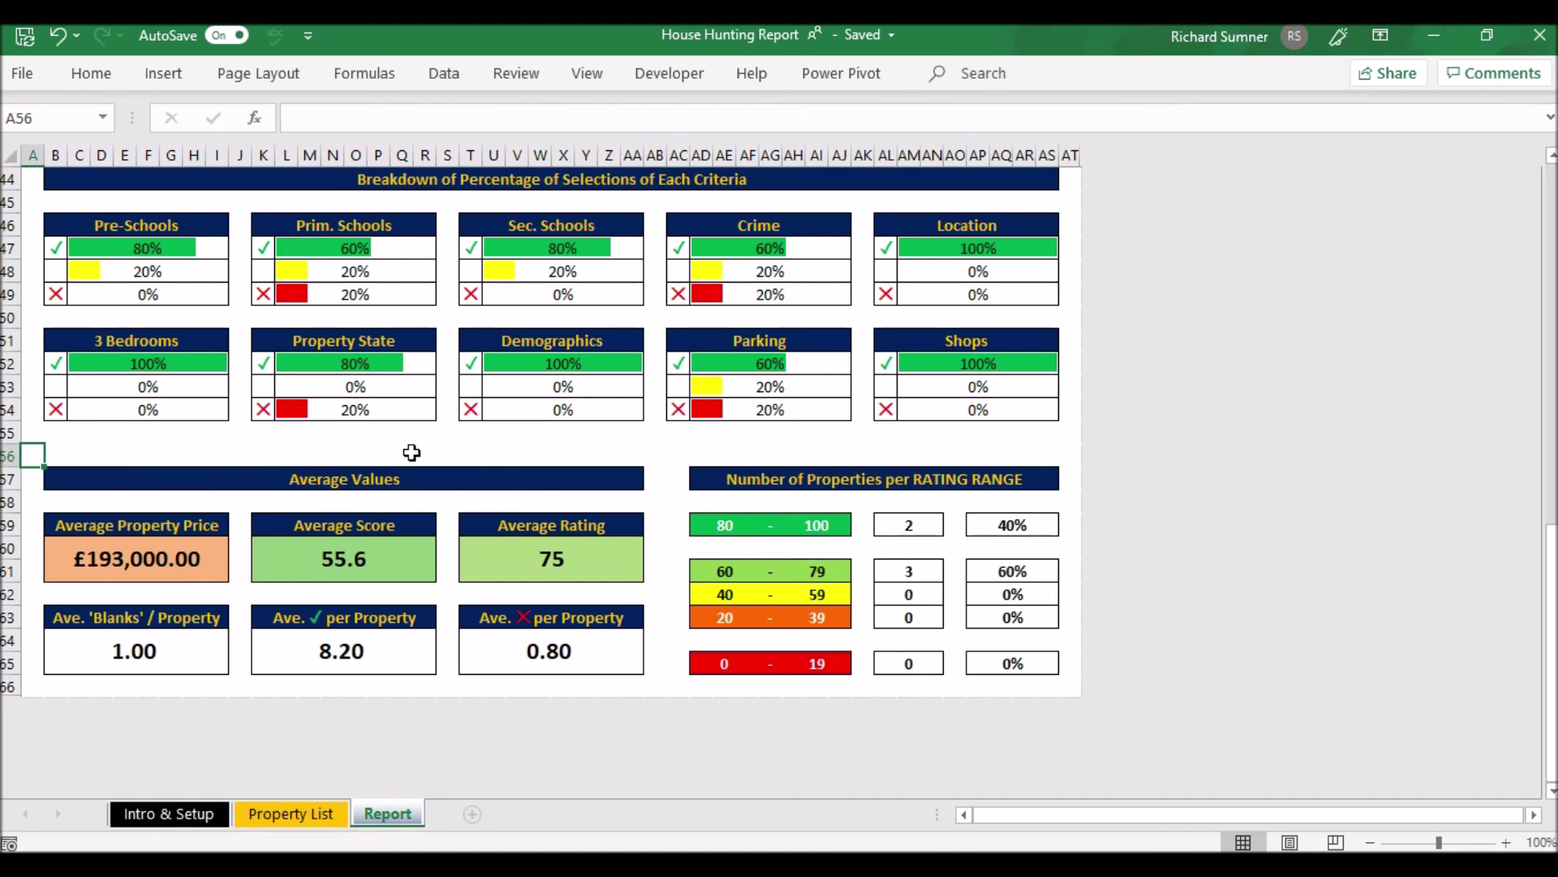
key("ctrl+Home")
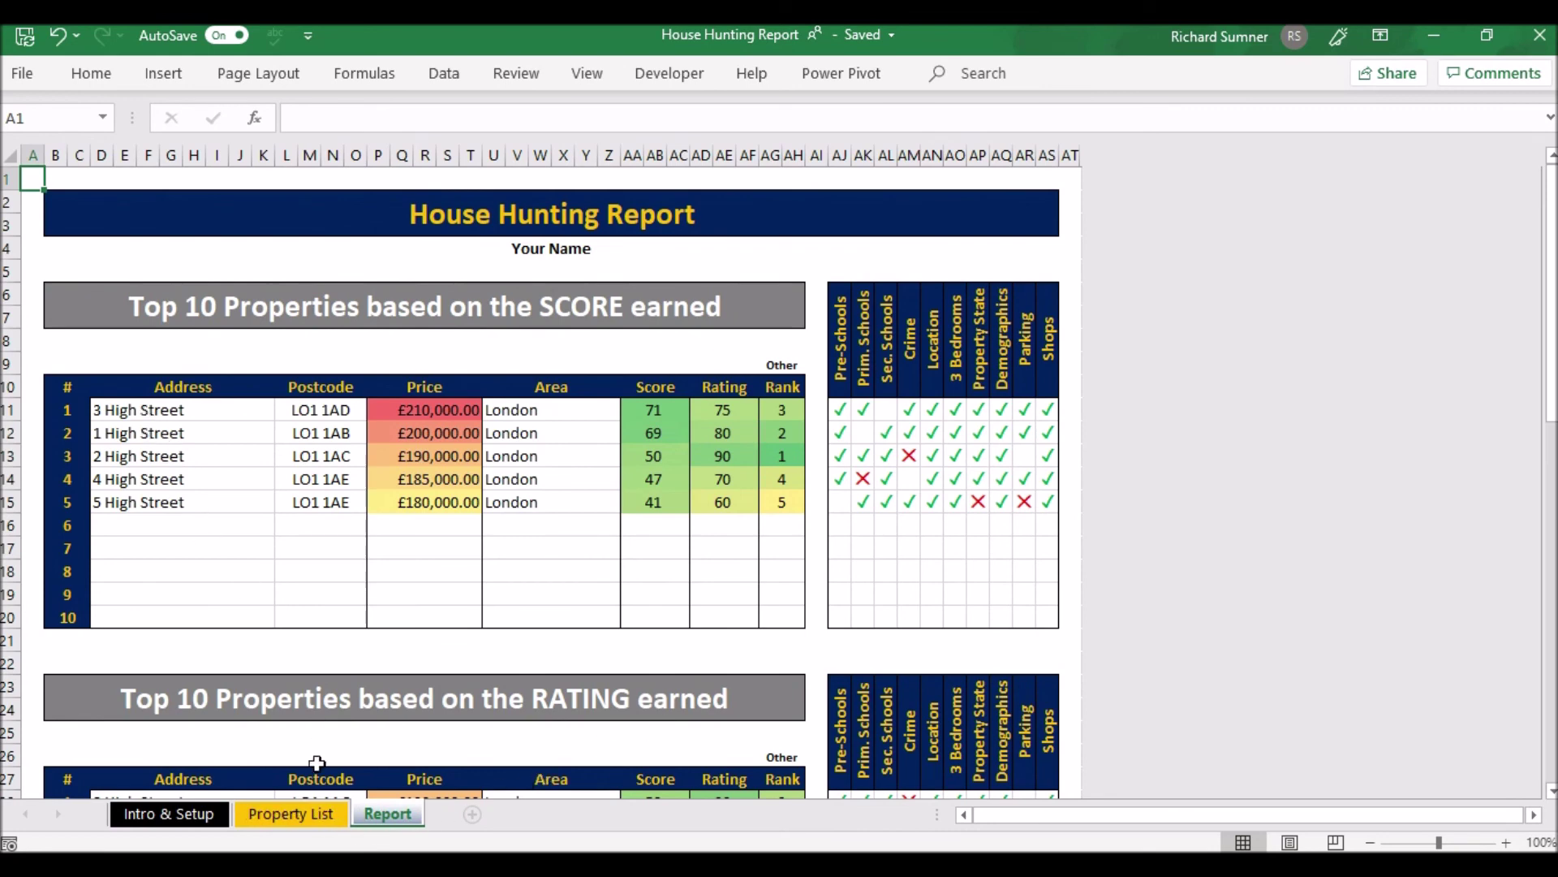
In the Property List, mark both Pre-Schools and Prim. Schools with a cross for 3 High Street
left_click(314, 815)
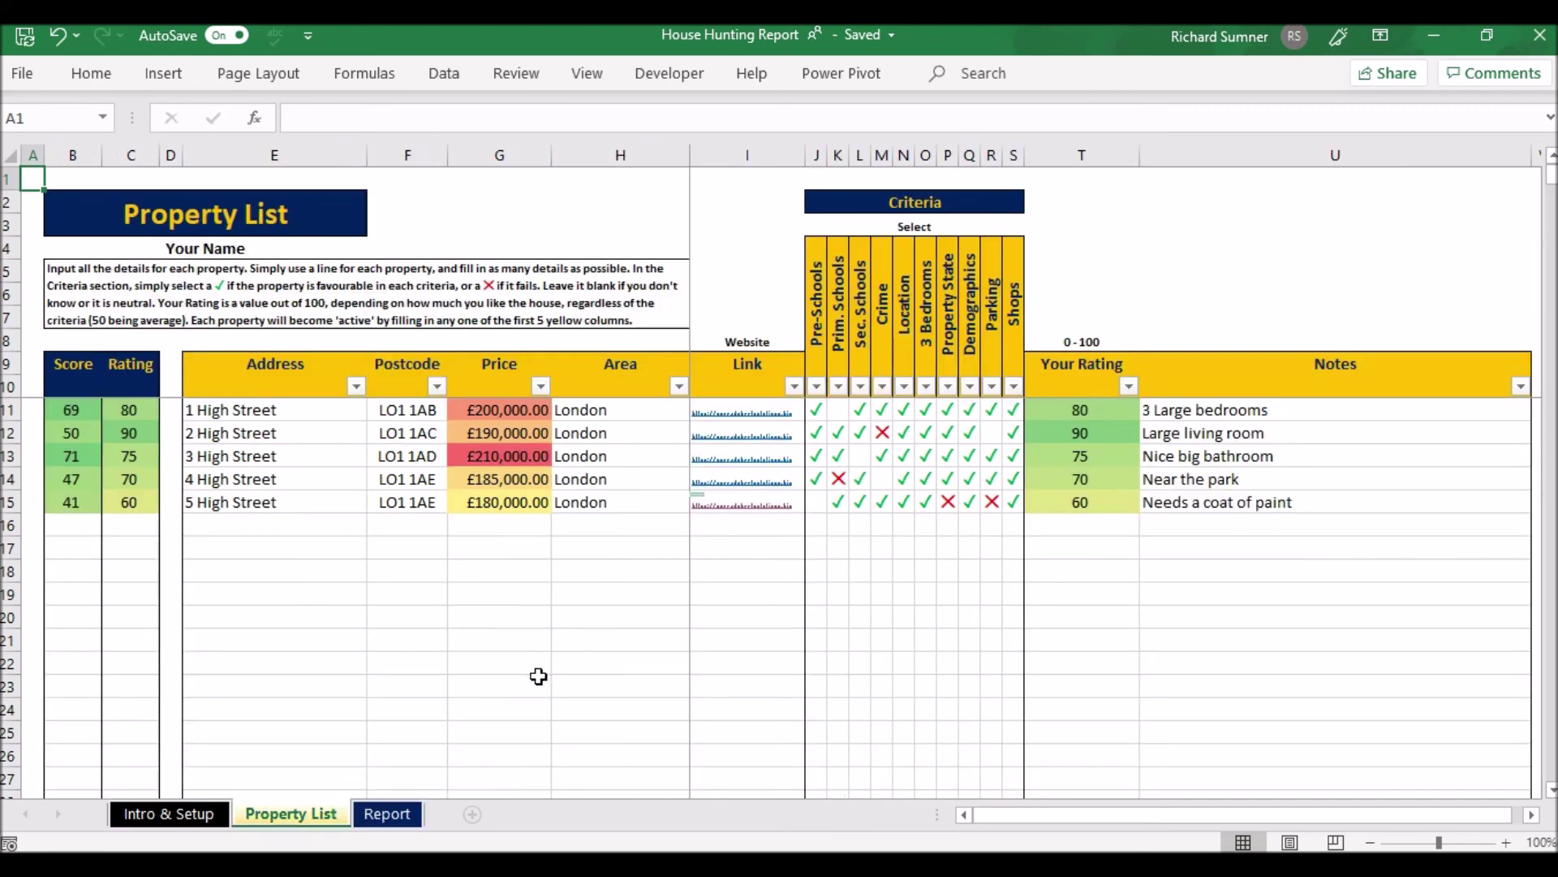
left_click(381, 813)
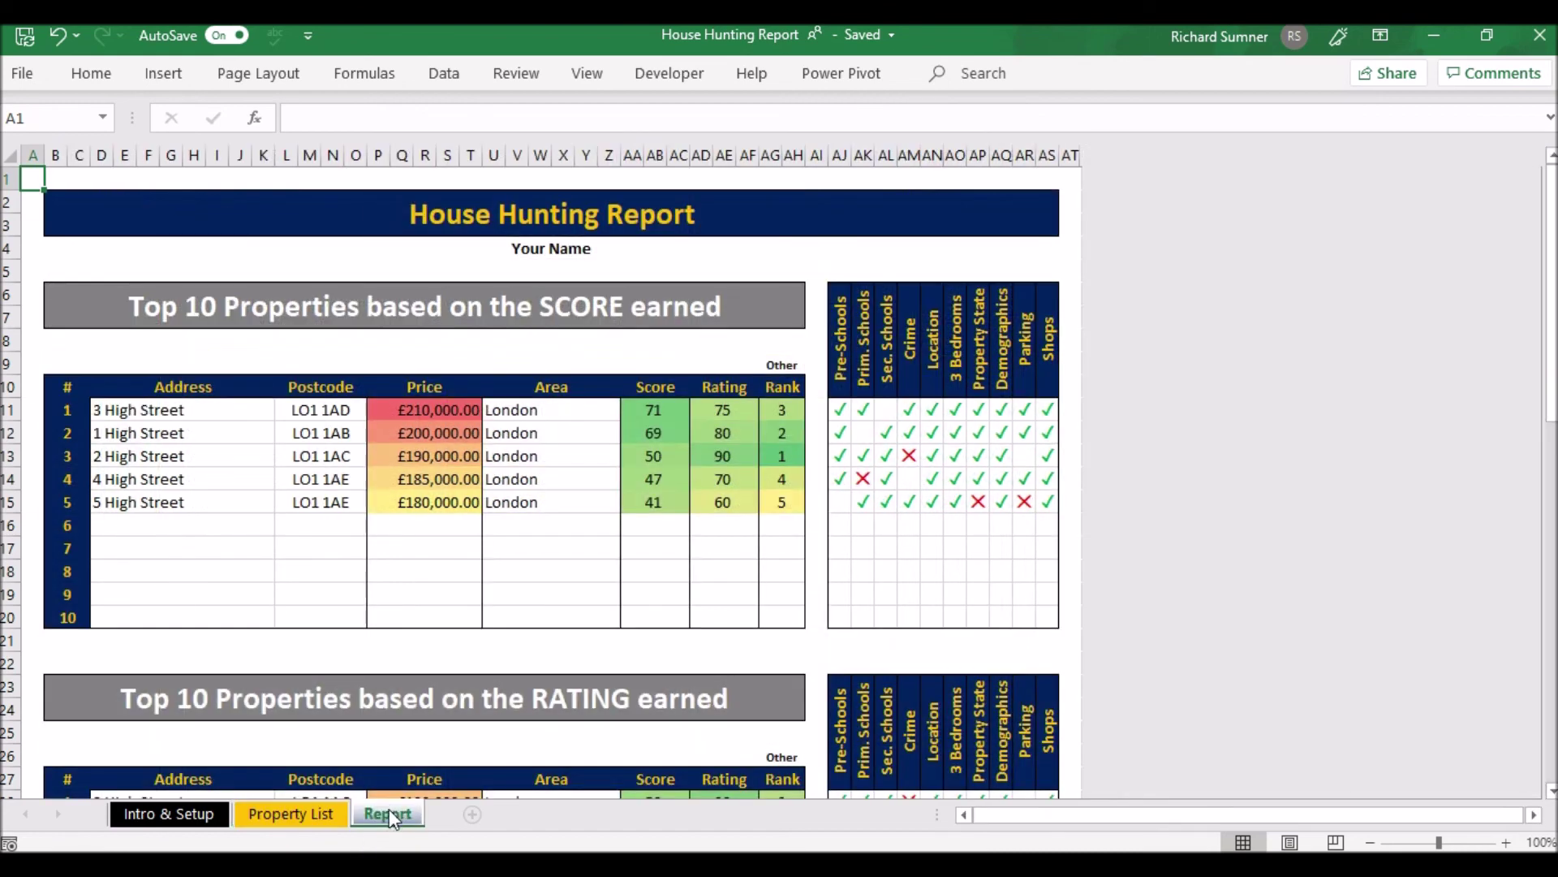
left_click(310, 814)
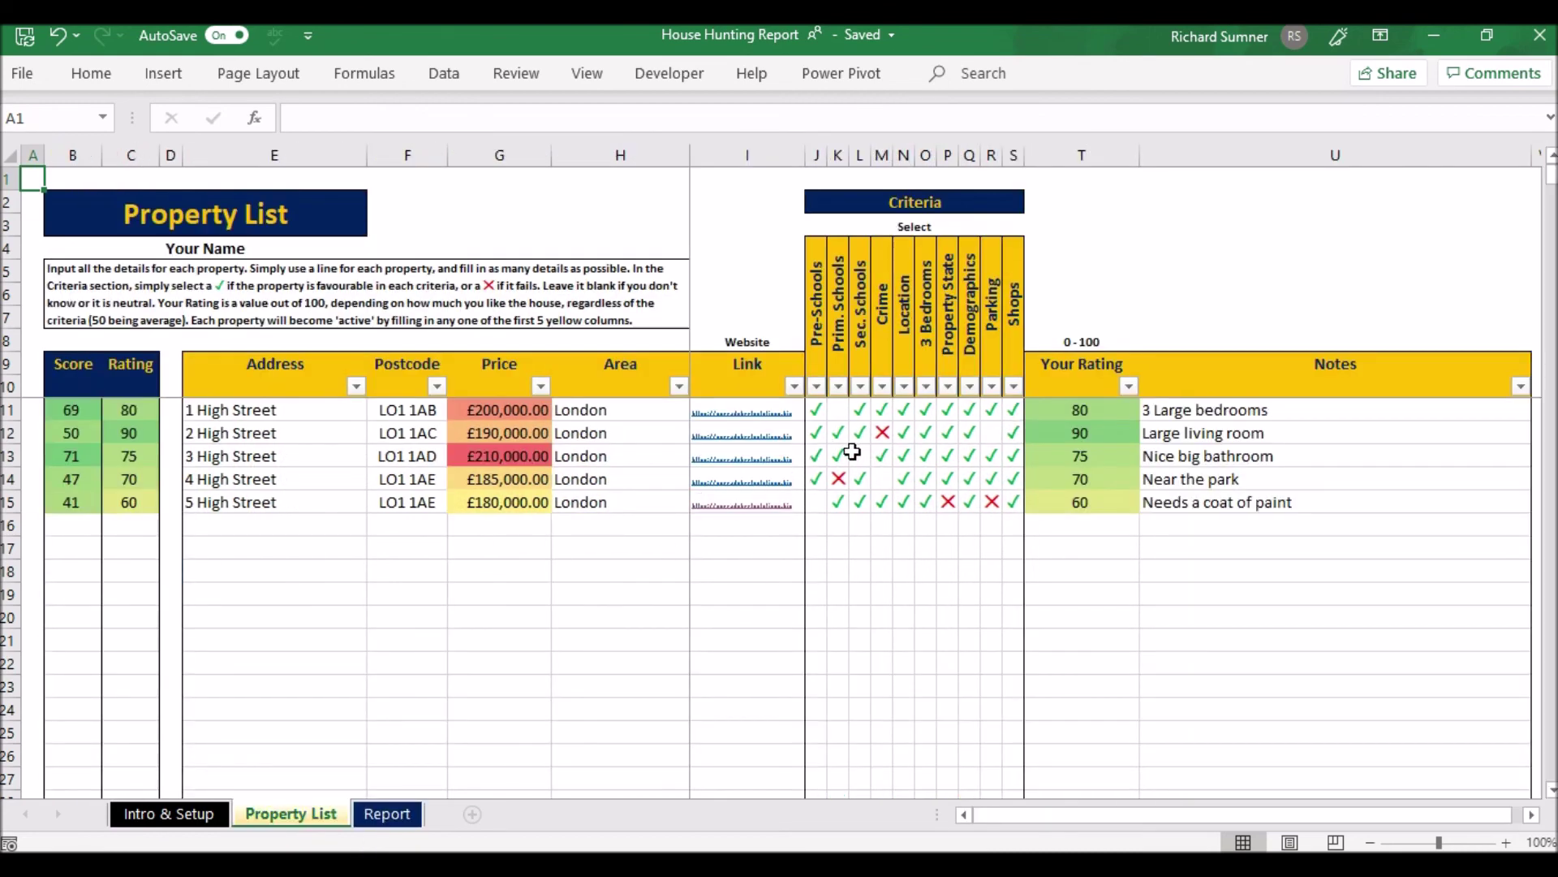
left_click(821, 455)
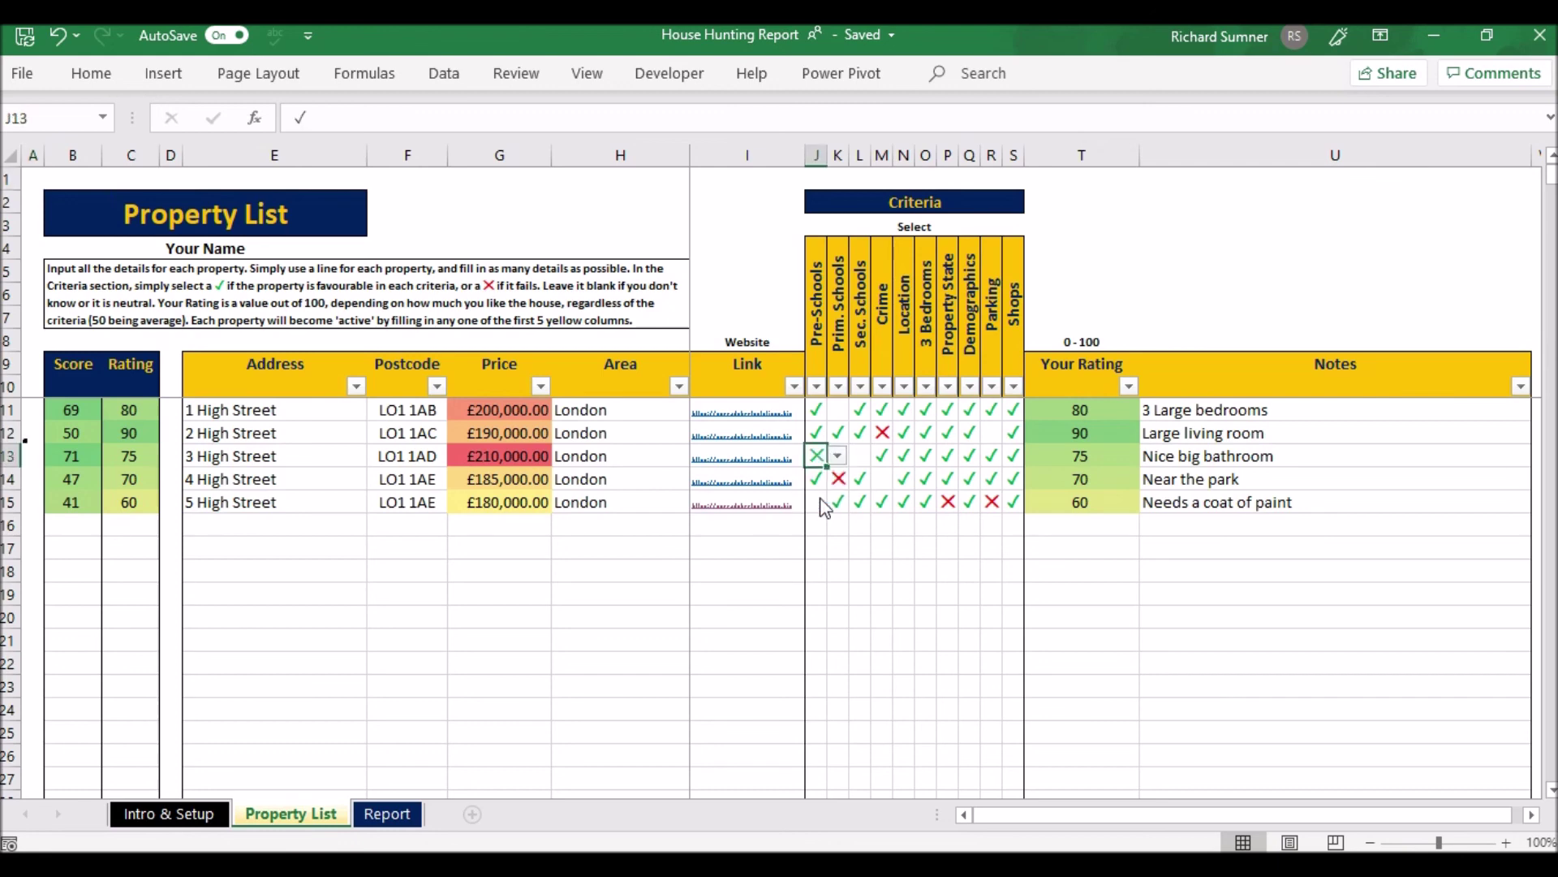
left_click(839, 456)
left_click(858, 456)
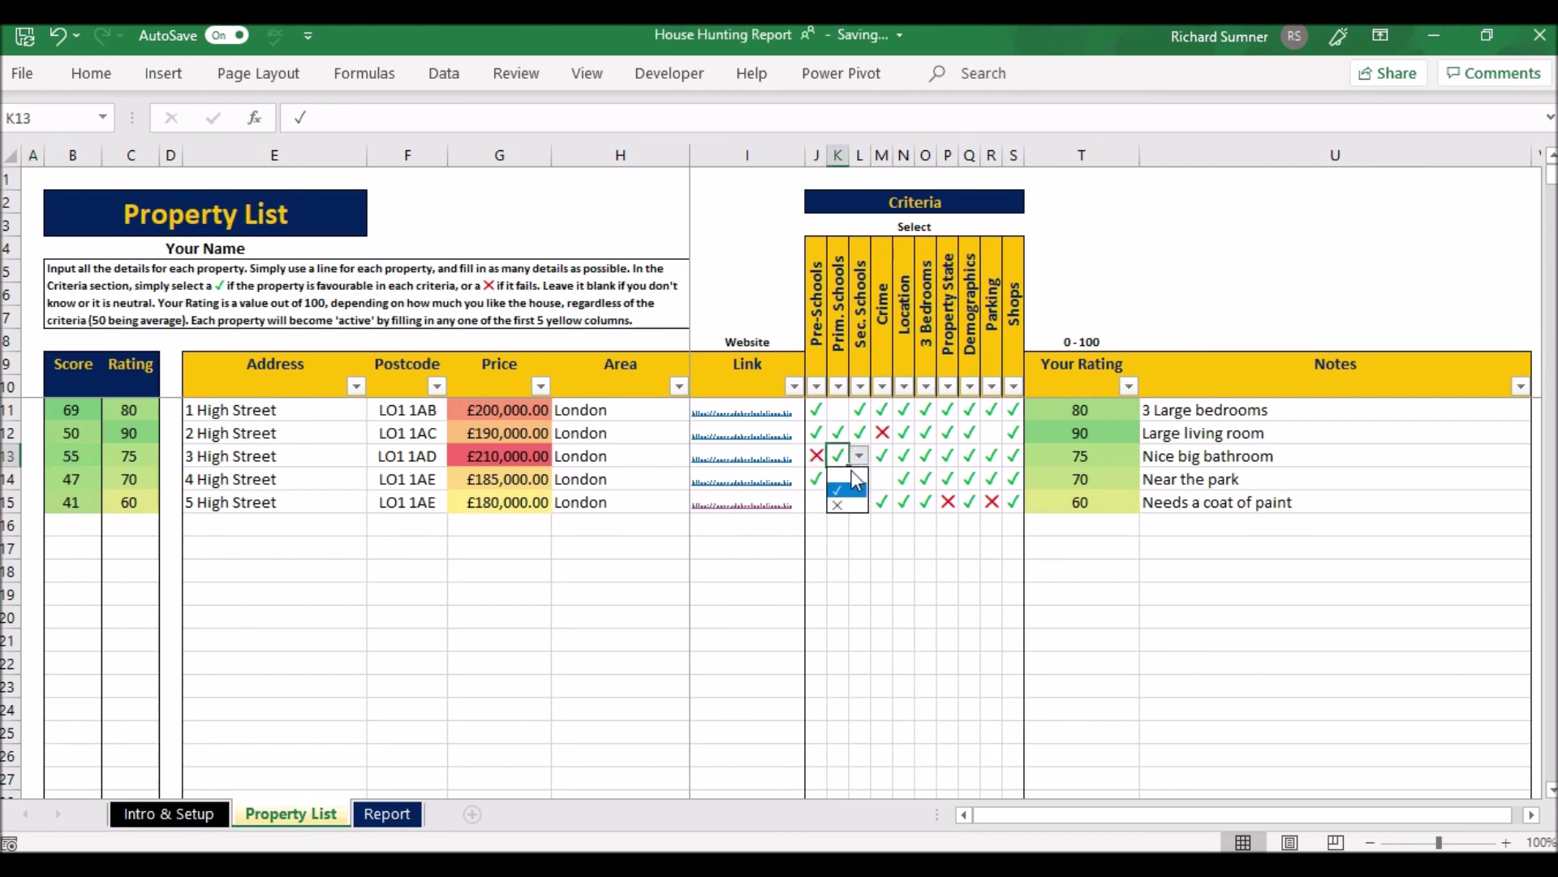
left_click(838, 505)
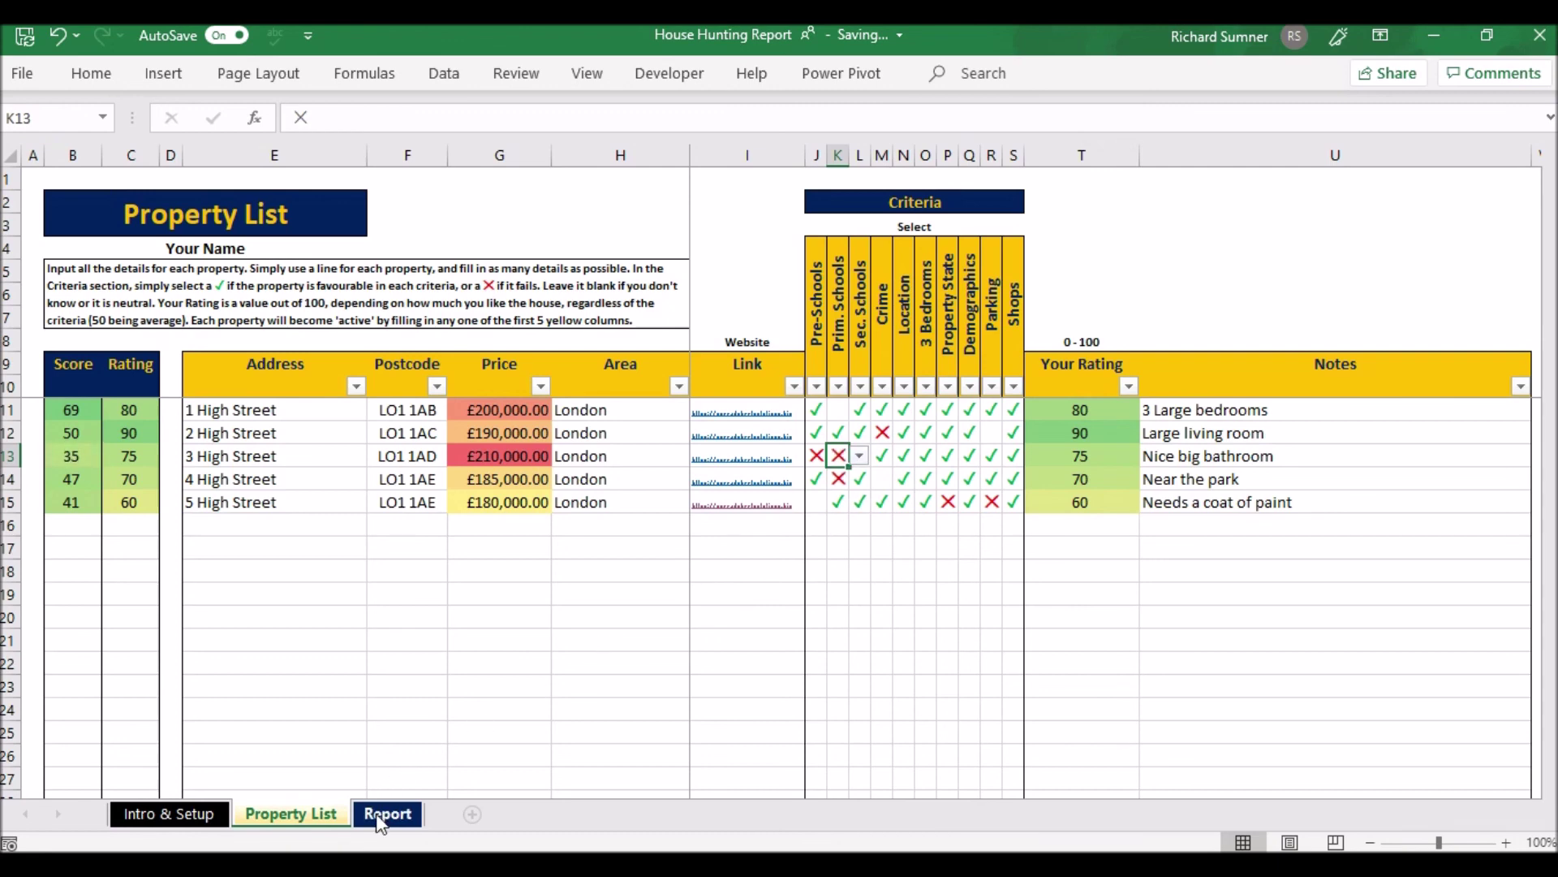
Compare the Report sheet's score-based ranking with the criteria marks in the Property List
left_click(386, 814)
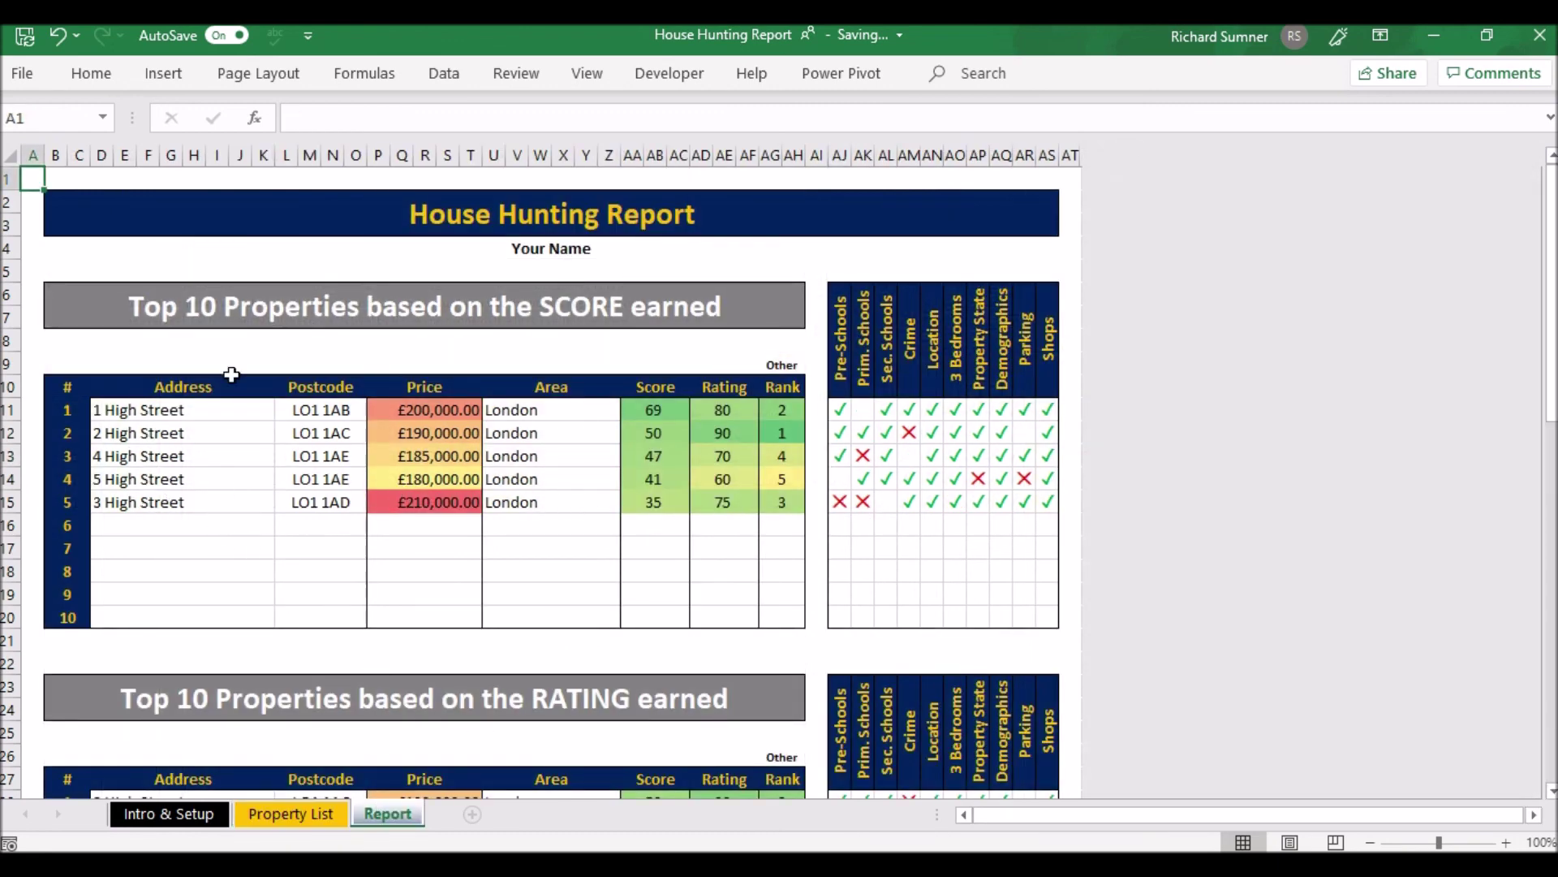
left_click(326, 813)
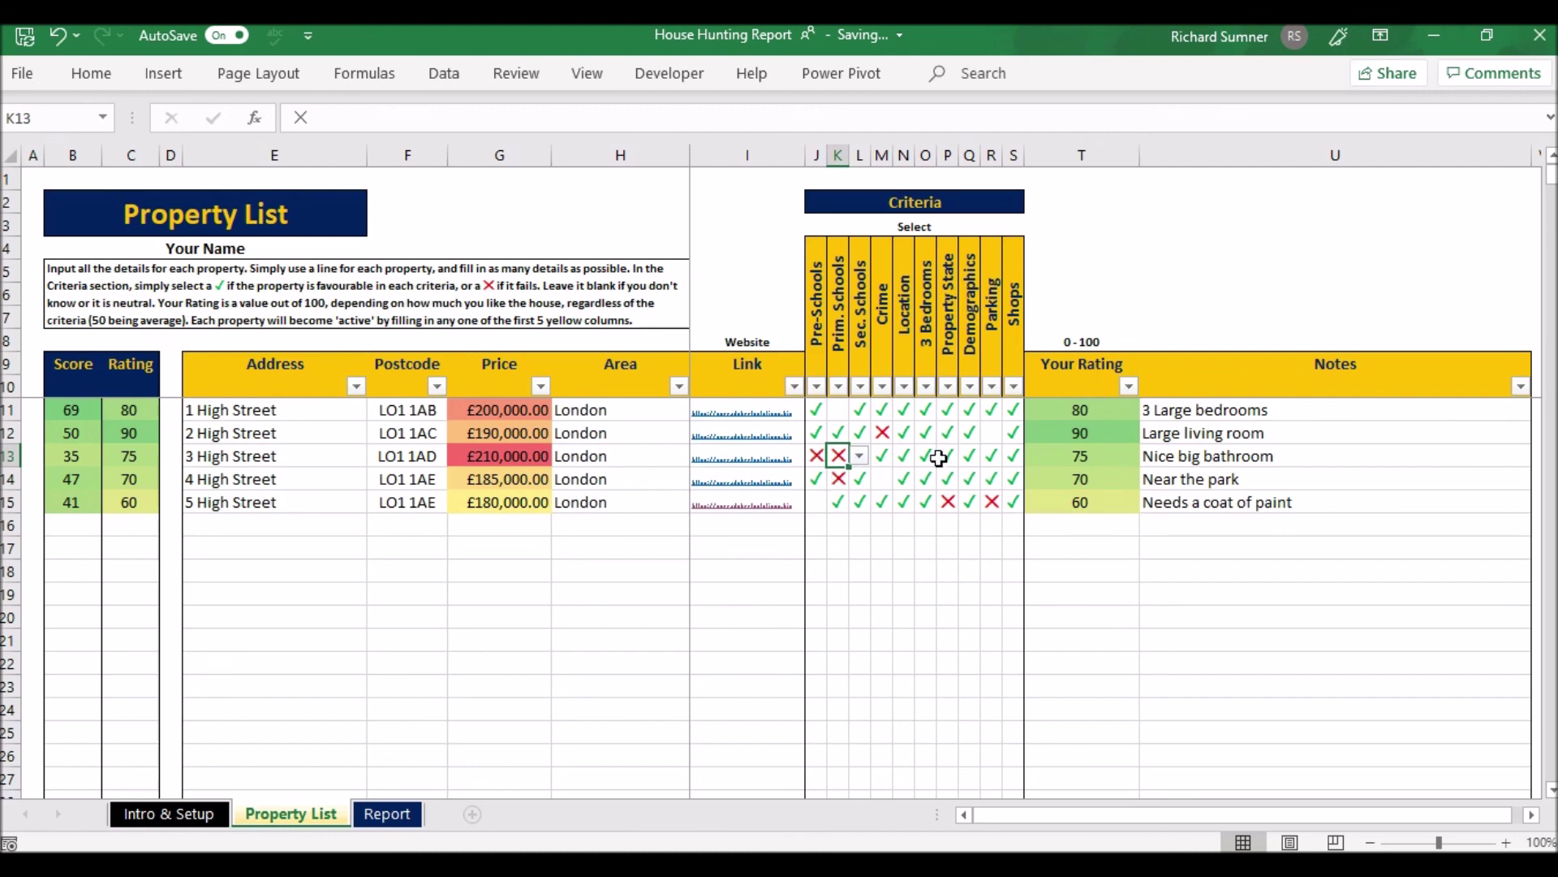
left_click(843, 528)
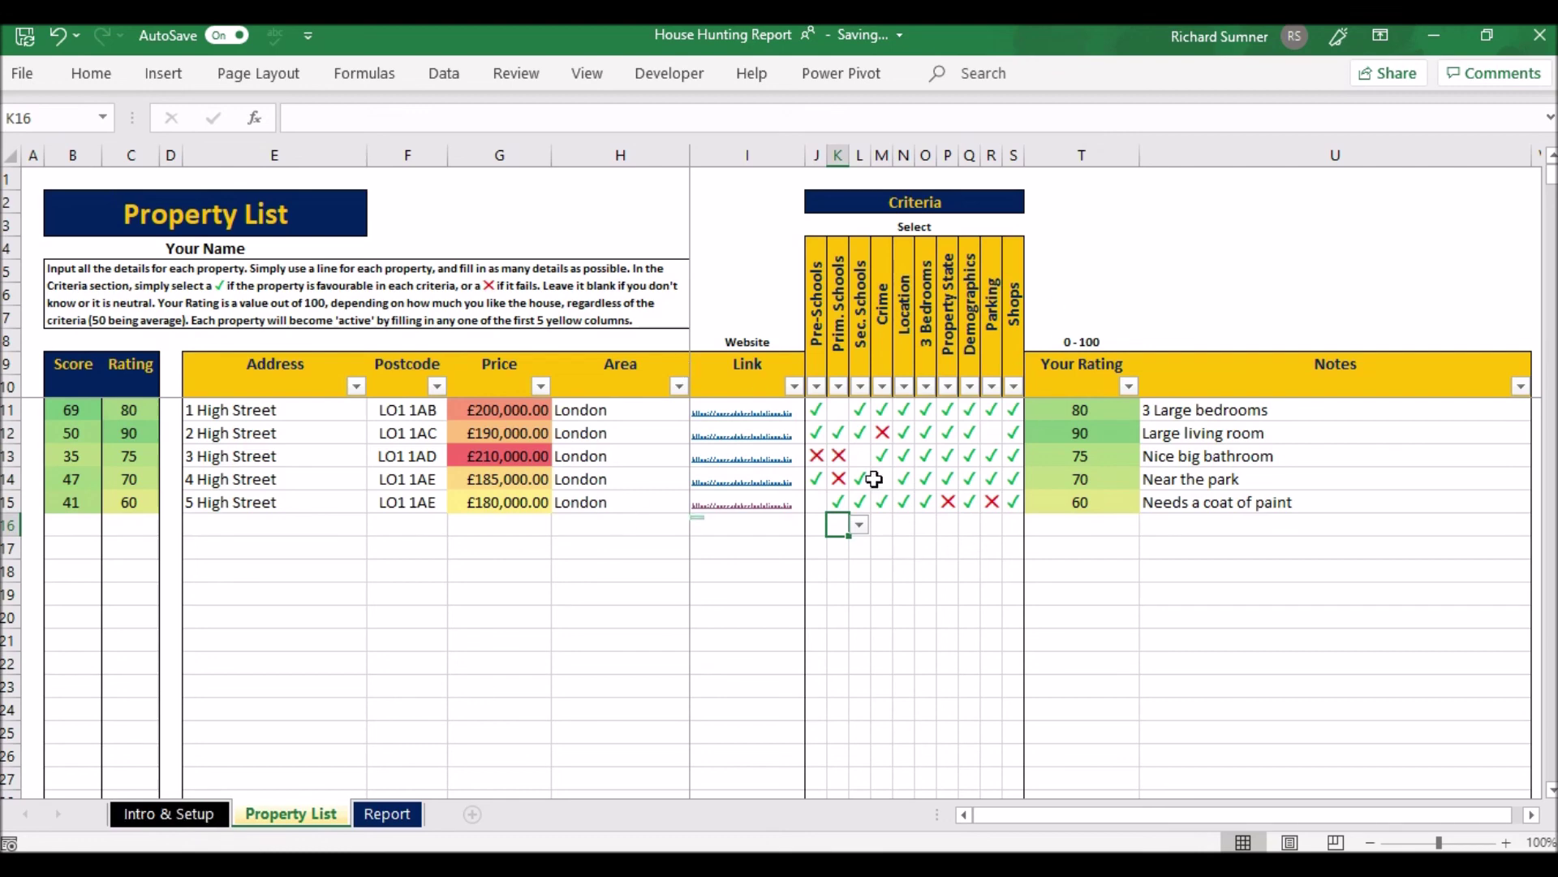
left_click(390, 815)
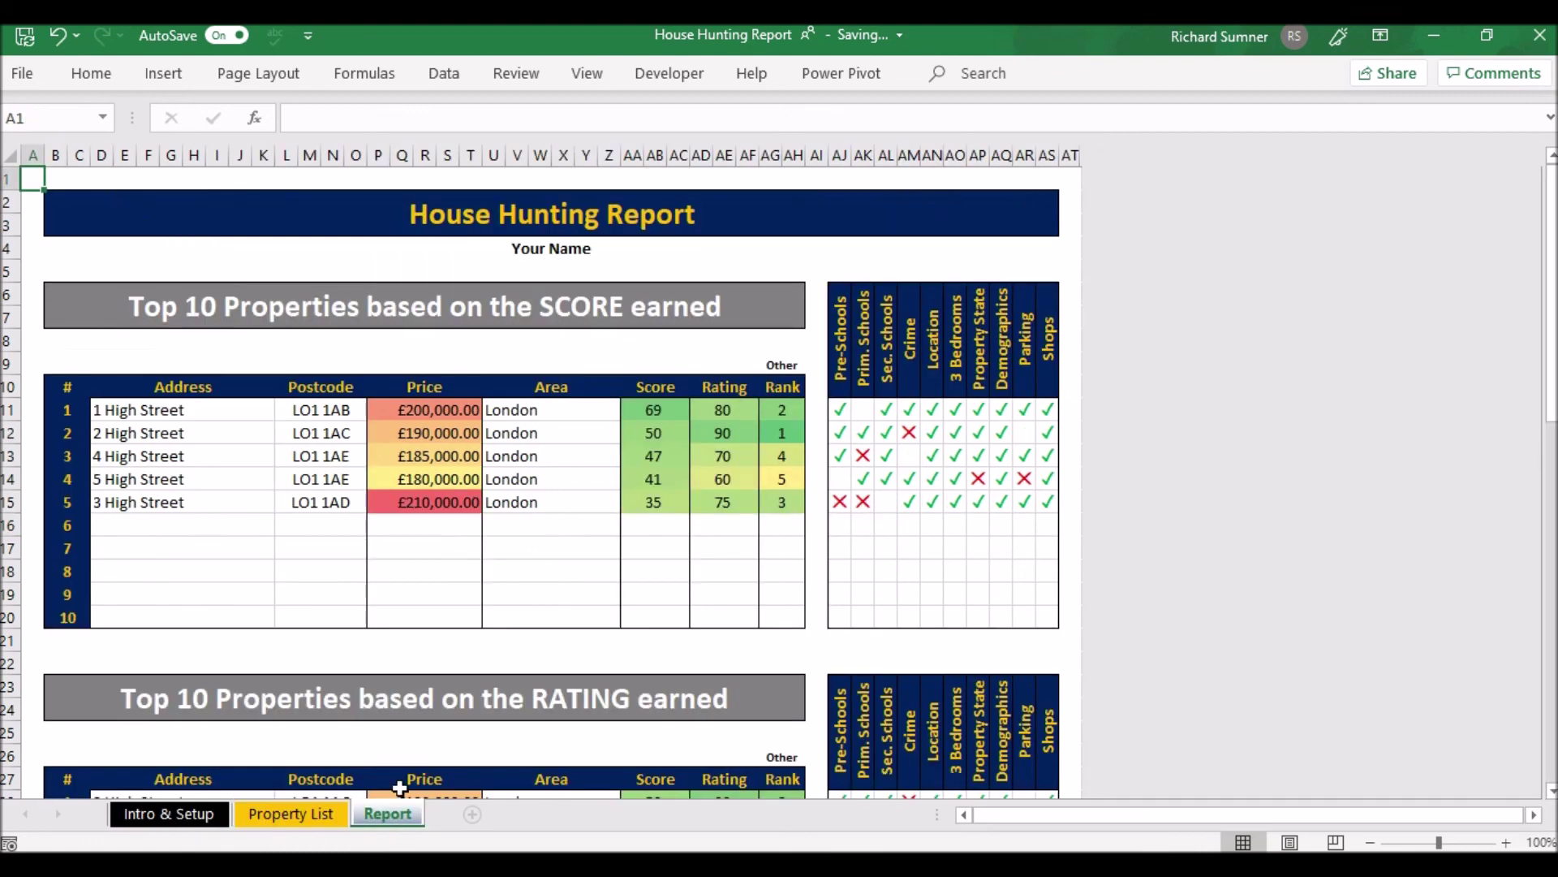
Revisit the Intro & Setup sheet's criteria scores and the Property List, ending on Intro & Setup
left_click(199, 819)
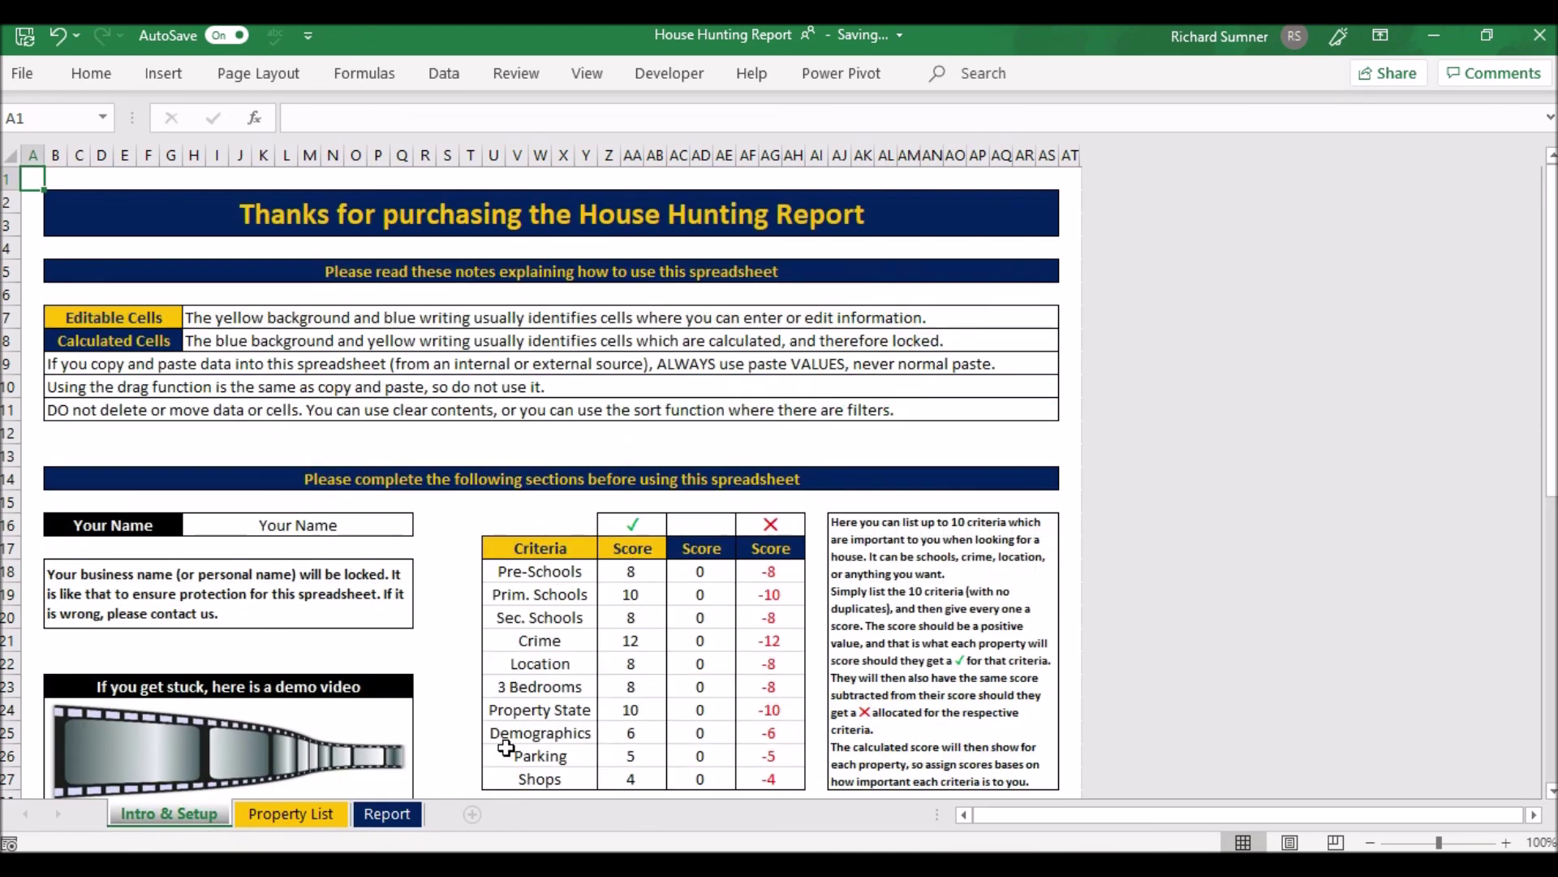
left_click(303, 828)
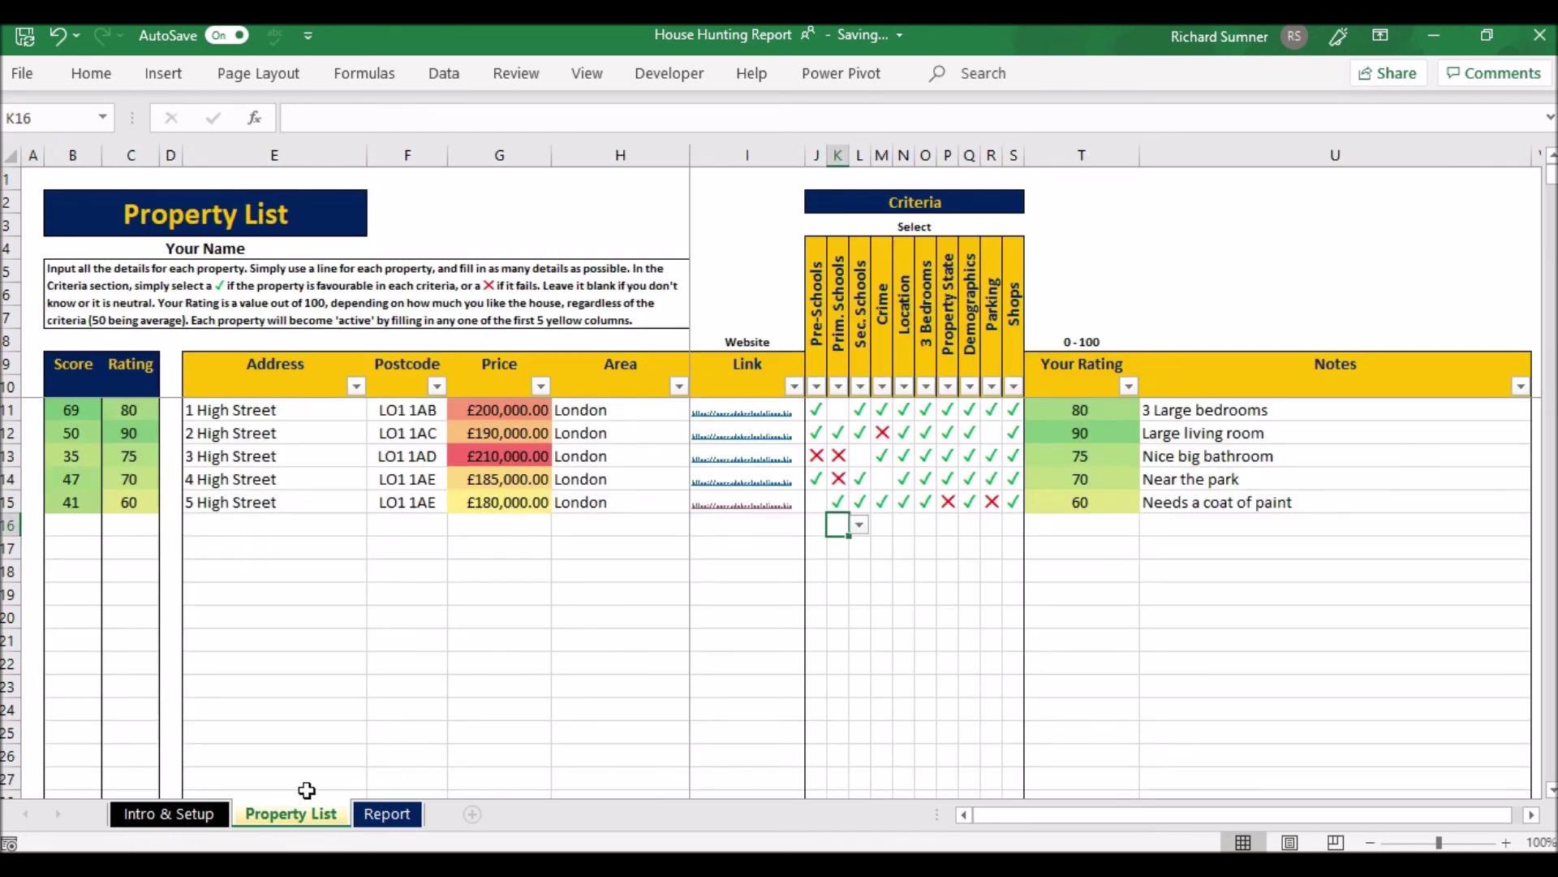
left_click(207, 819)
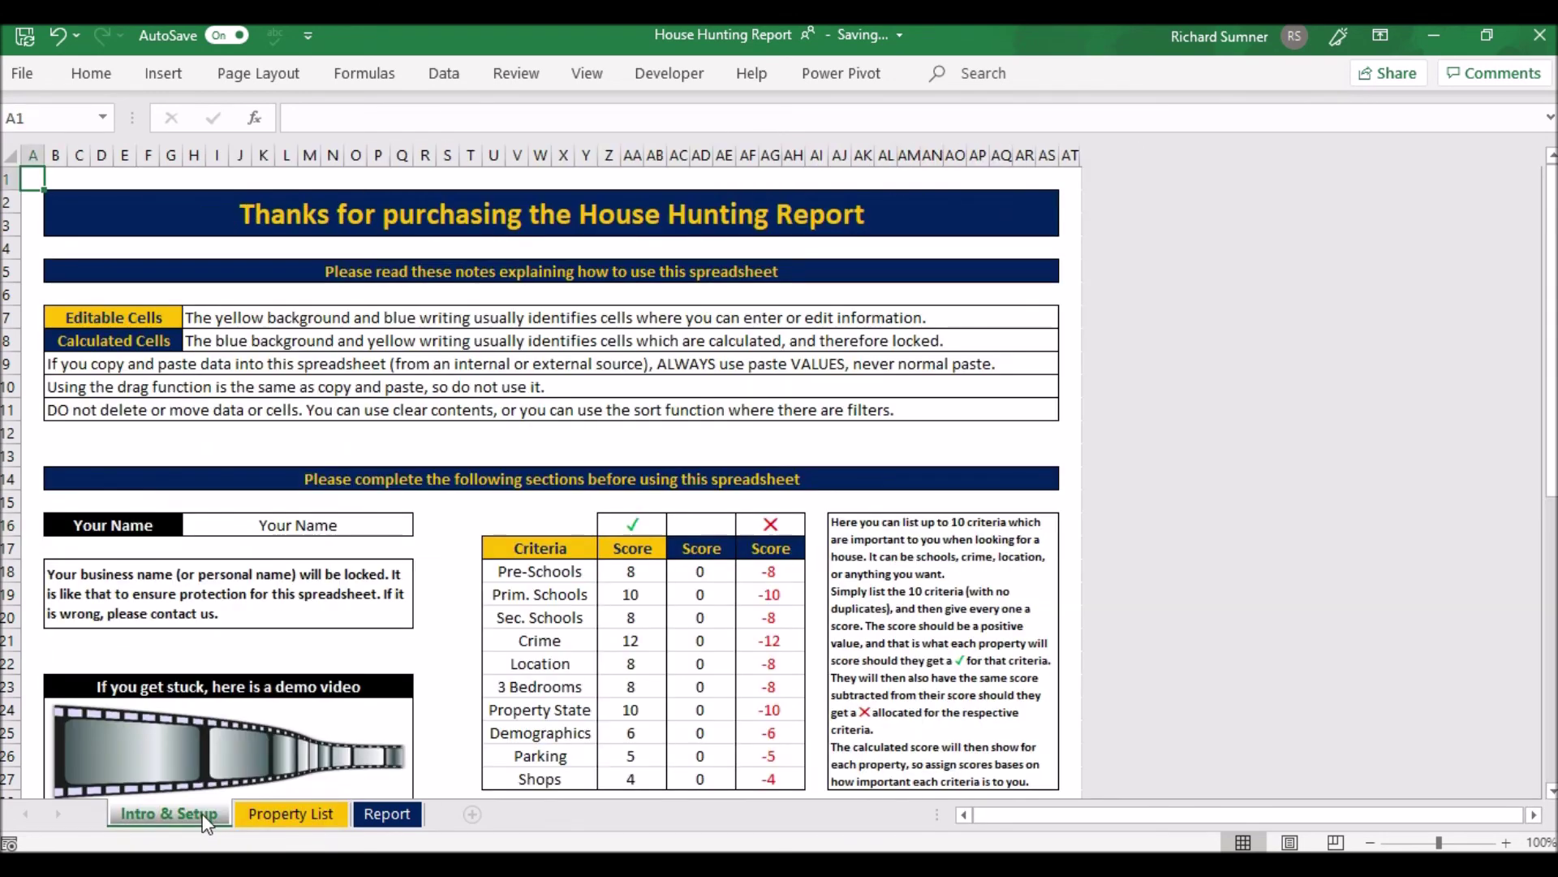